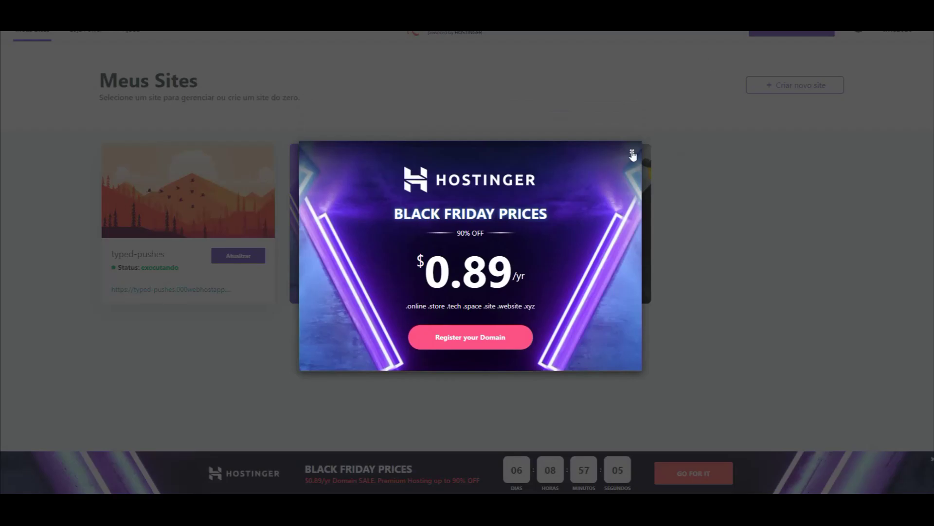
View the new free site's welcome page, then open Gerenciador de sites for typed-pushes.
click(632, 155)
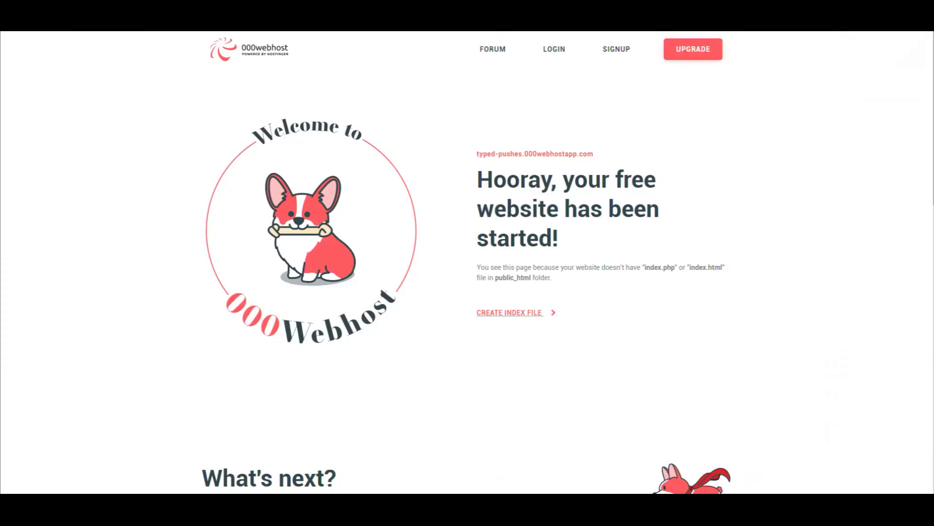
drag(933, 263, 426, 196)
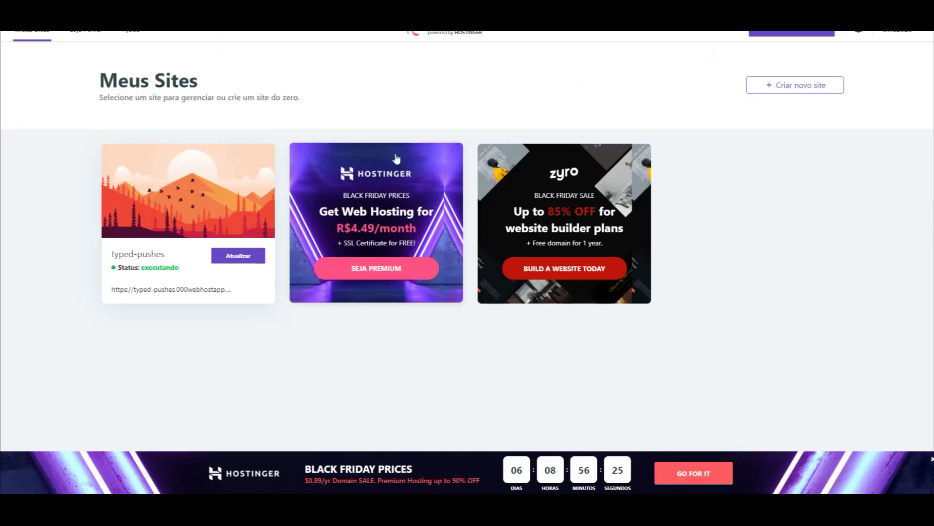
mouse_move(226, 224)
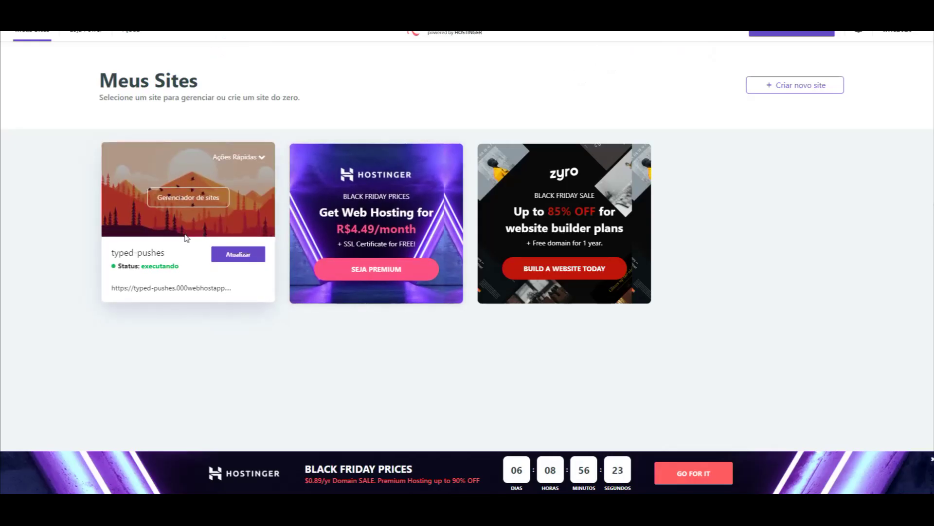
click(189, 203)
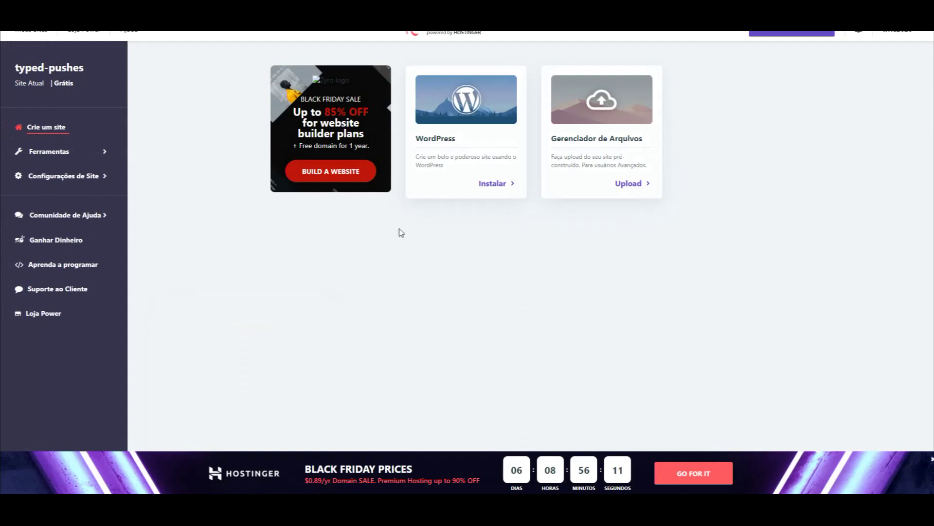
Open the WordPress installer and check the generated admin password.
click(489, 186)
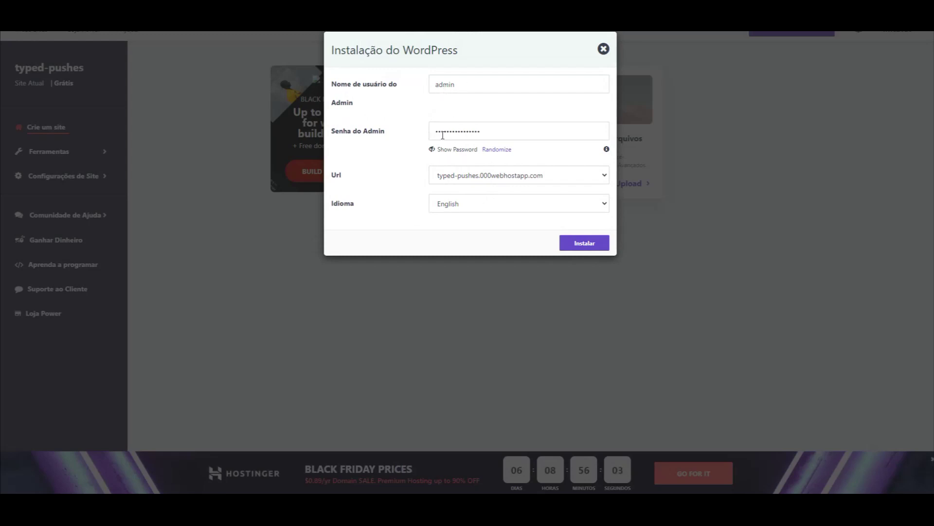
click(465, 151)
triple_click(487, 132)
click(460, 151)
click(455, 149)
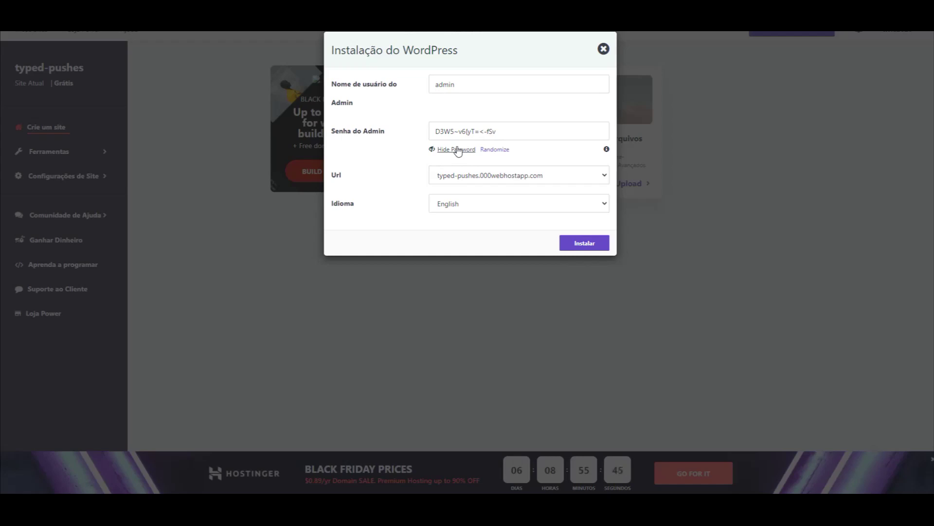
click(457, 150)
Set the installation language to Portuguese and start installing WordPress.
click(455, 211)
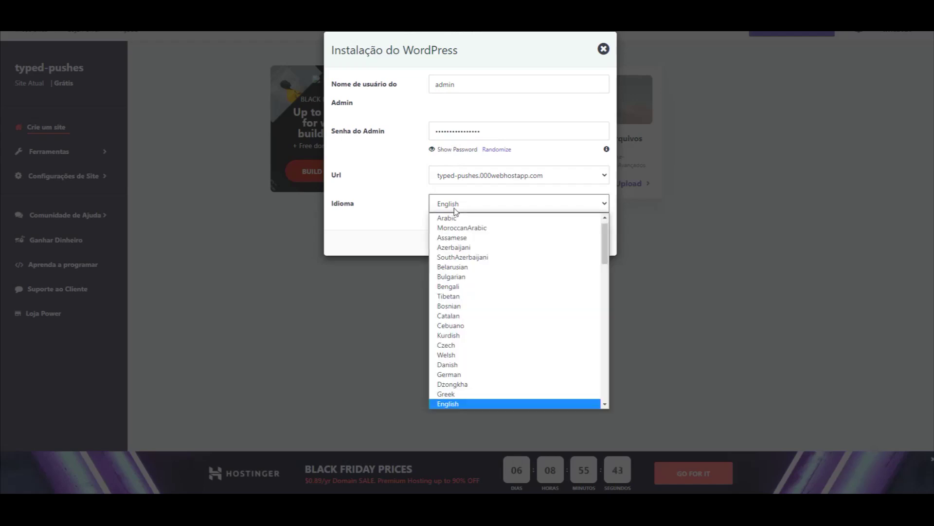
key(p)
key(Down)
key(Down)
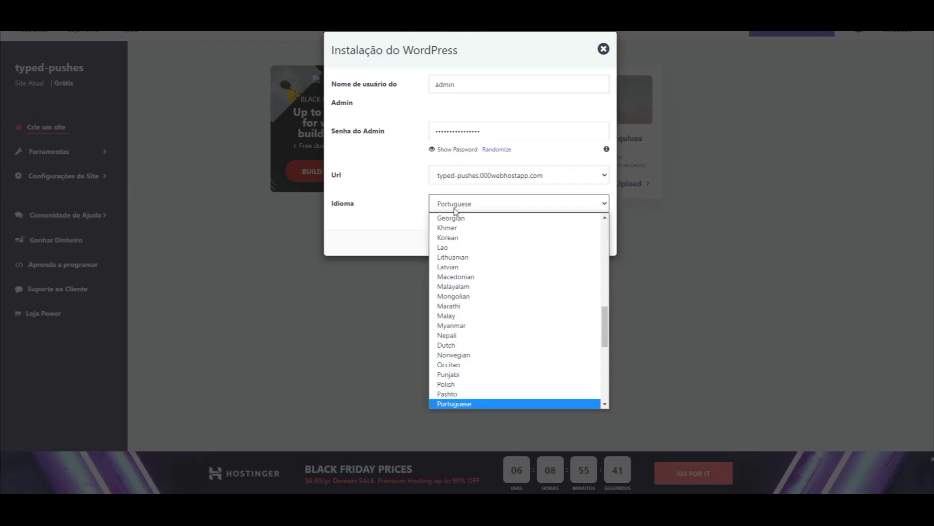
key(Return)
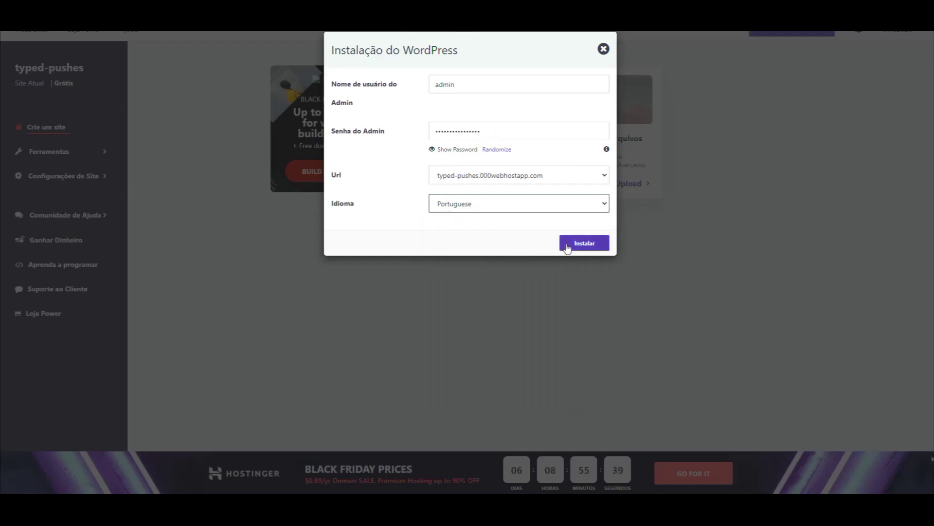
click(566, 244)
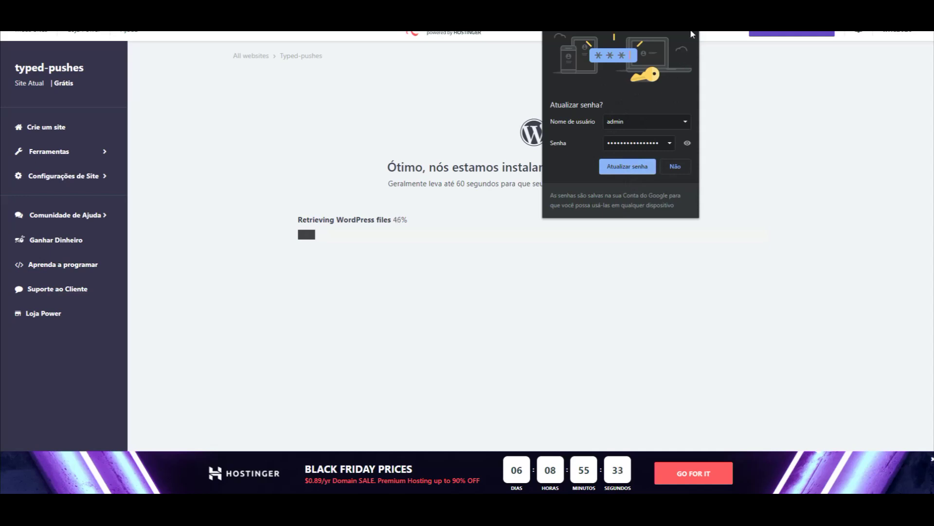
Dismiss the update-password prompt and go to the configuration page once installation finishes.
click(625, 167)
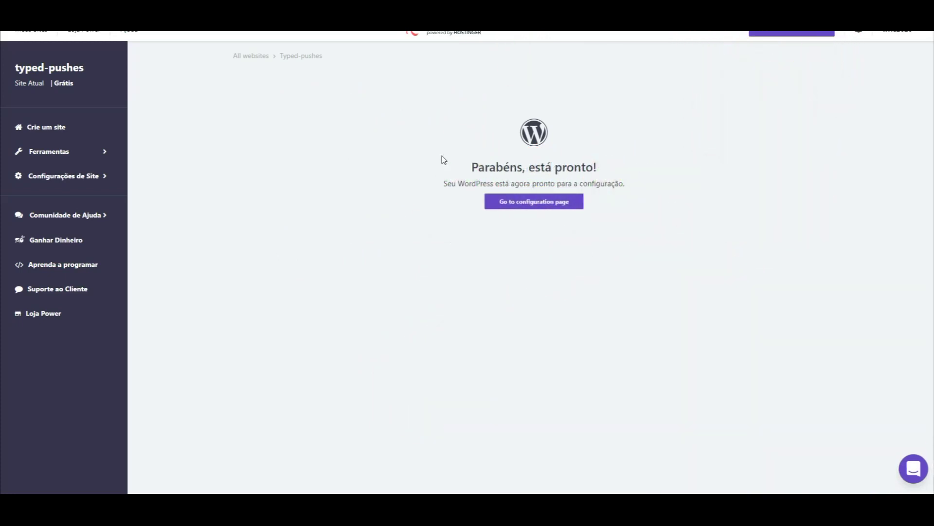
click(516, 206)
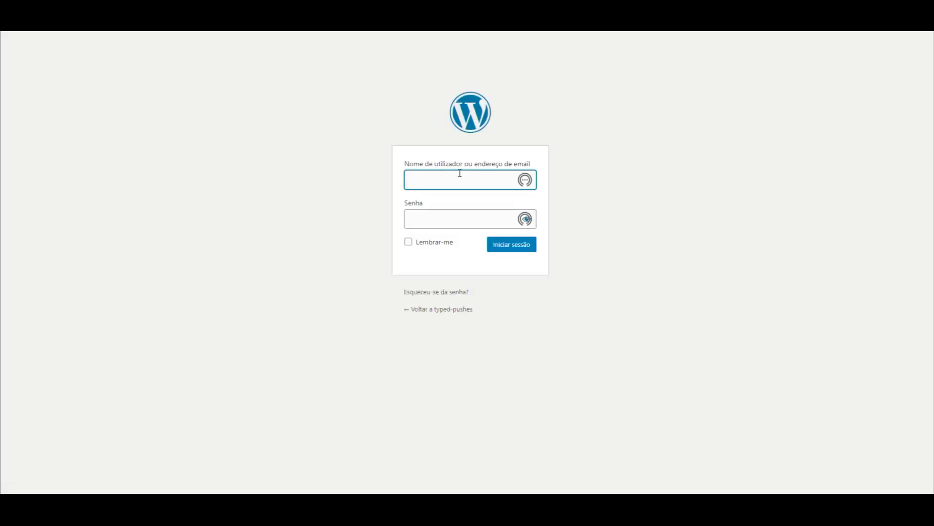
Sign in to WordPress with username admin and the saved password.
click(460, 173)
text(admin)
click(629, 151)
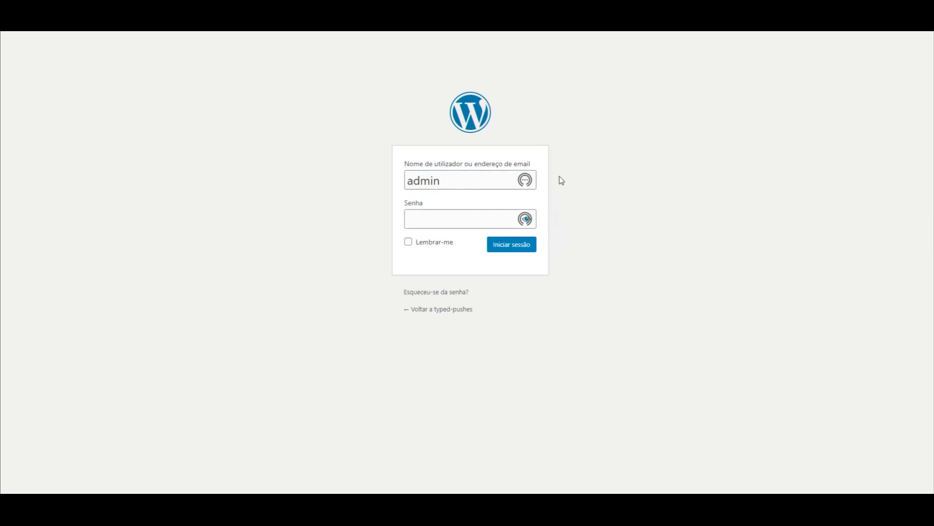
click(440, 219)
key(ctrl+v)
click(507, 248)
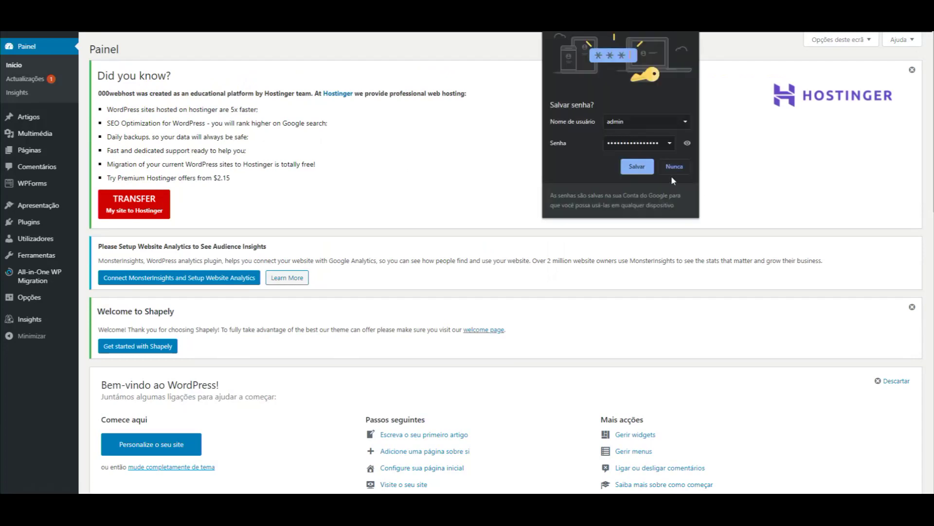
Dismiss the browser's save-password prompt and the Hostinger 'Did you know?' notice.
click(637, 166)
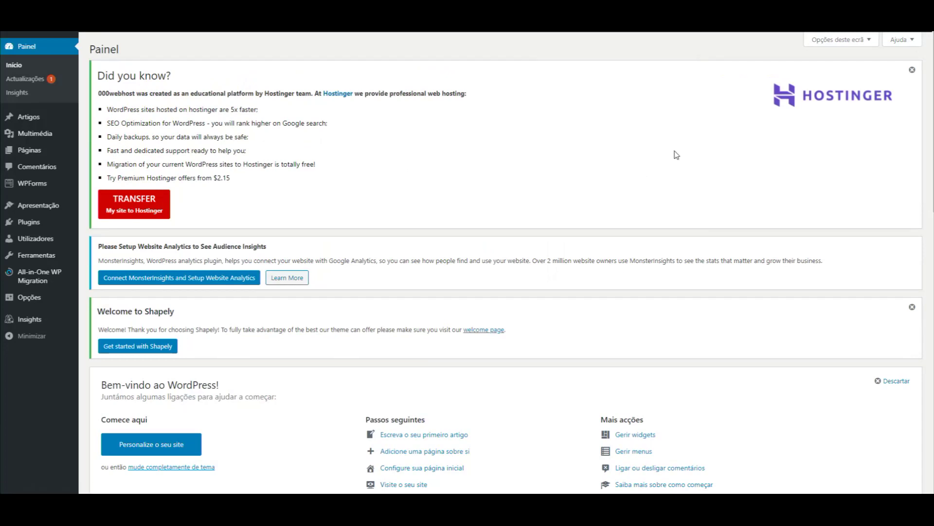
click(912, 71)
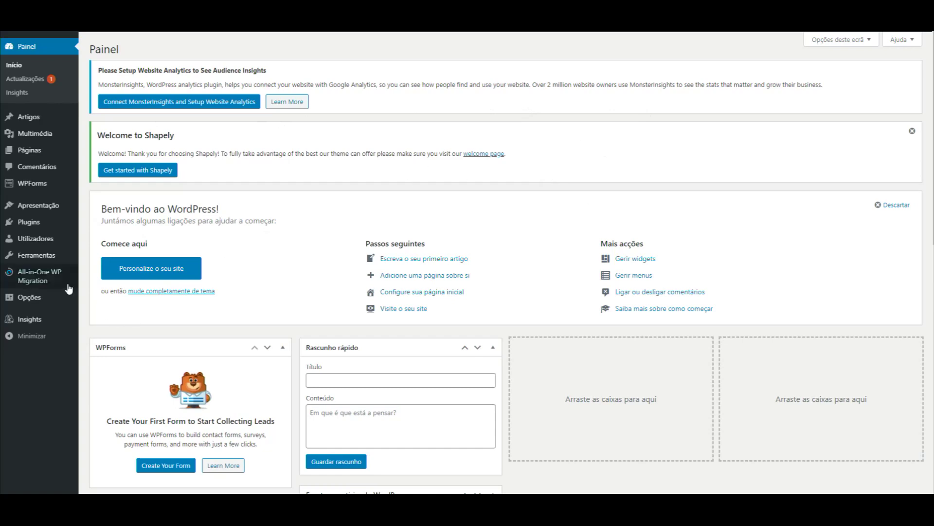
mouse_move(49, 238)
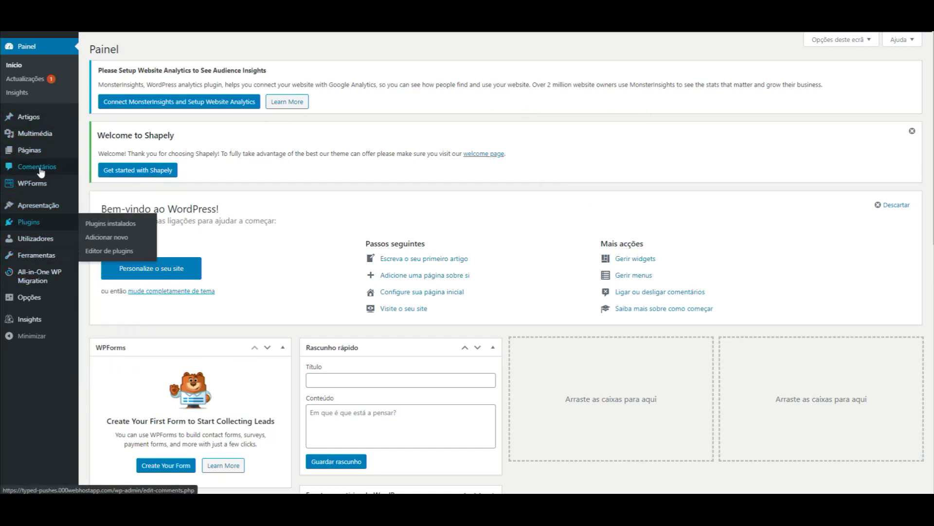
mouse_move(47, 190)
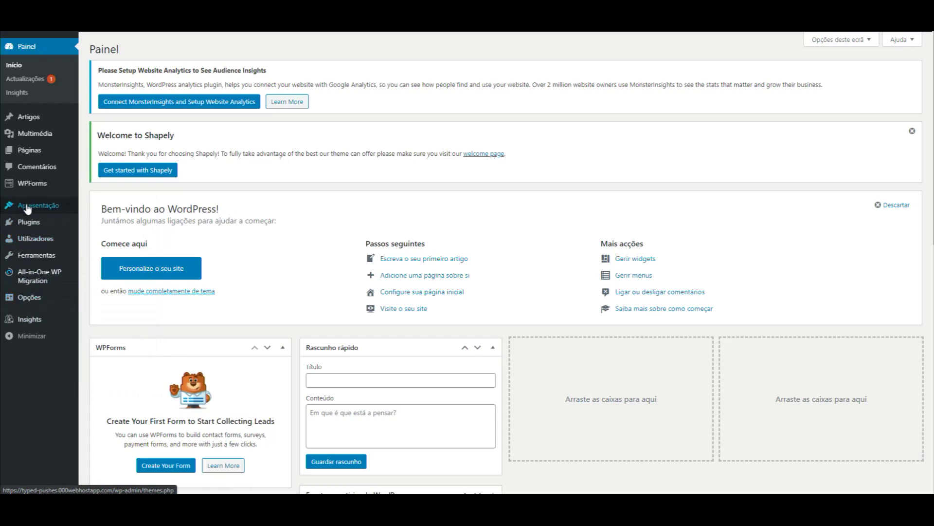
Set the site language to Português do Brasil in the general settings and save.
click(27, 302)
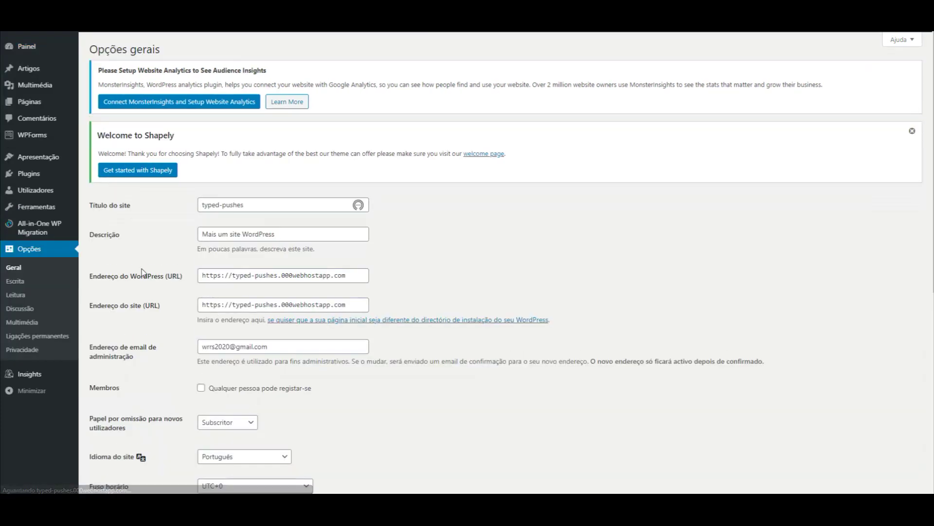
scroll(187, 309, down, 5)
click(250, 212)
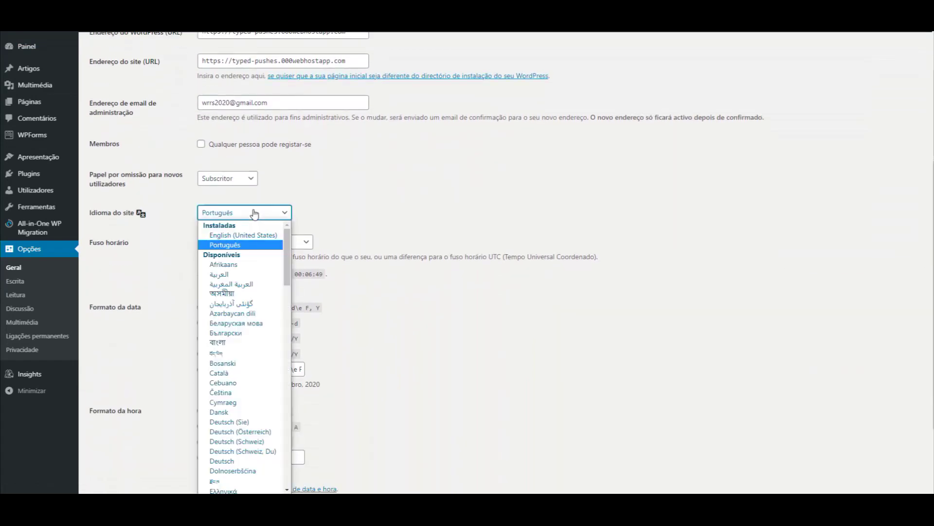
scroll(289, 272, down, 12)
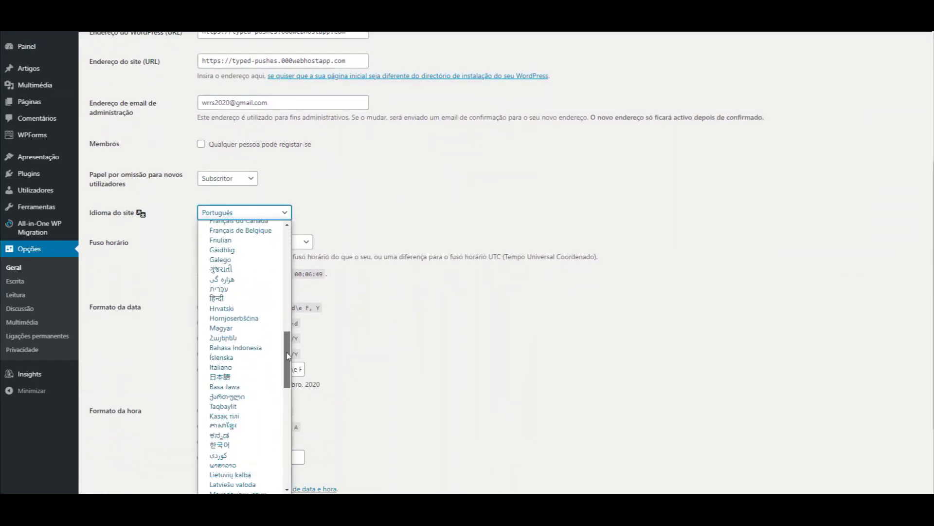
key(p)
key(Down)
key(Down)
key(Down)
key(Down)
key(Down)
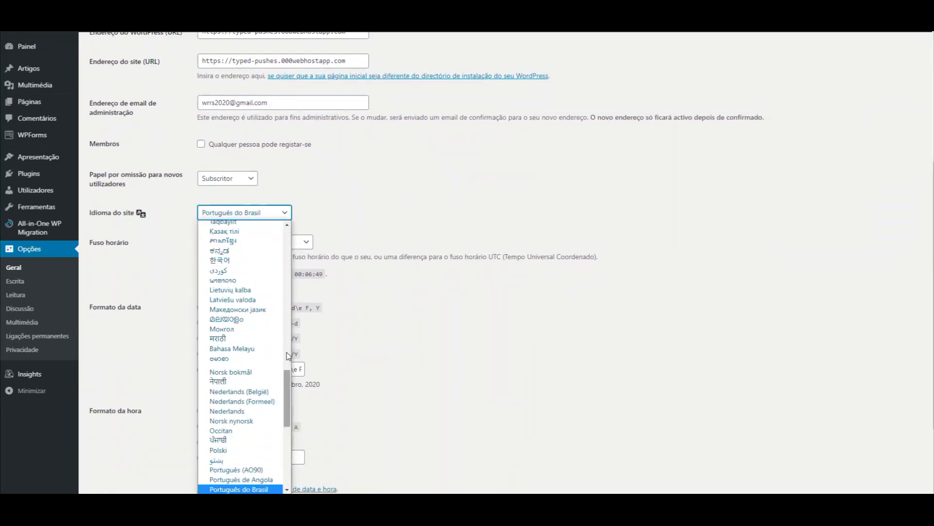
key(Up)
key(Return)
scroll(152, 368, down, 2)
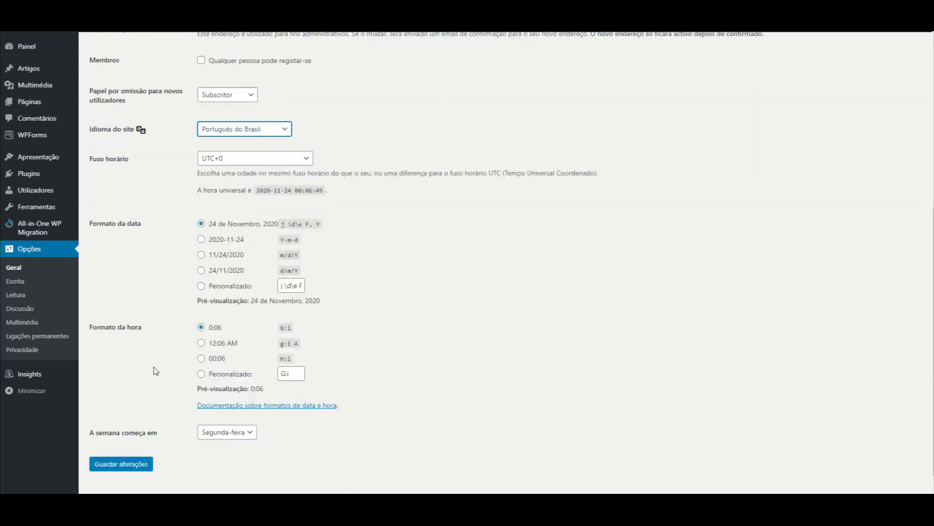
click(121, 444)
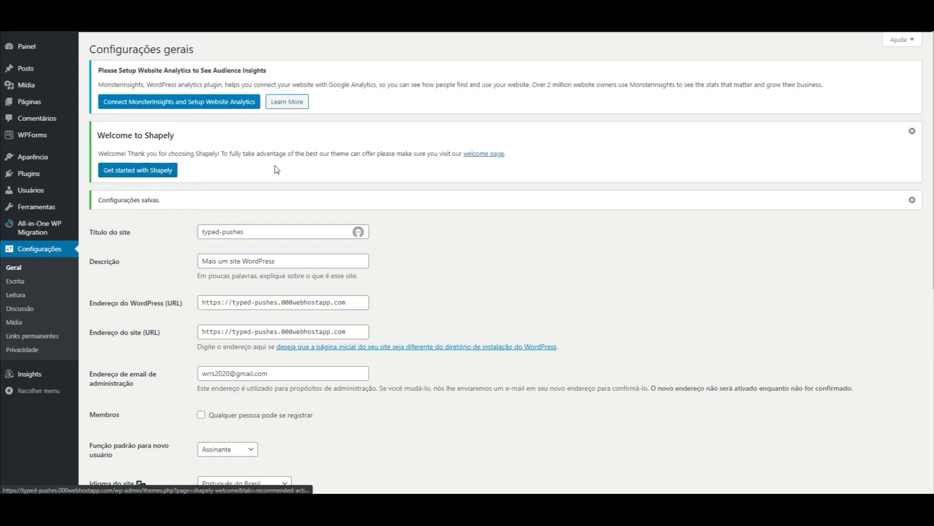
Retitle the site 'Wordpress Fácil', save, and go to the themes list.
click(911, 131)
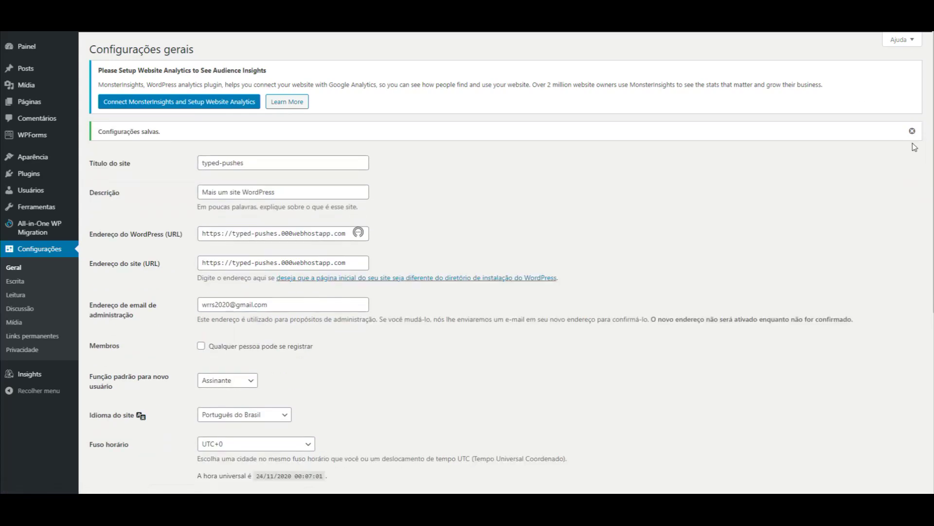
click(913, 131)
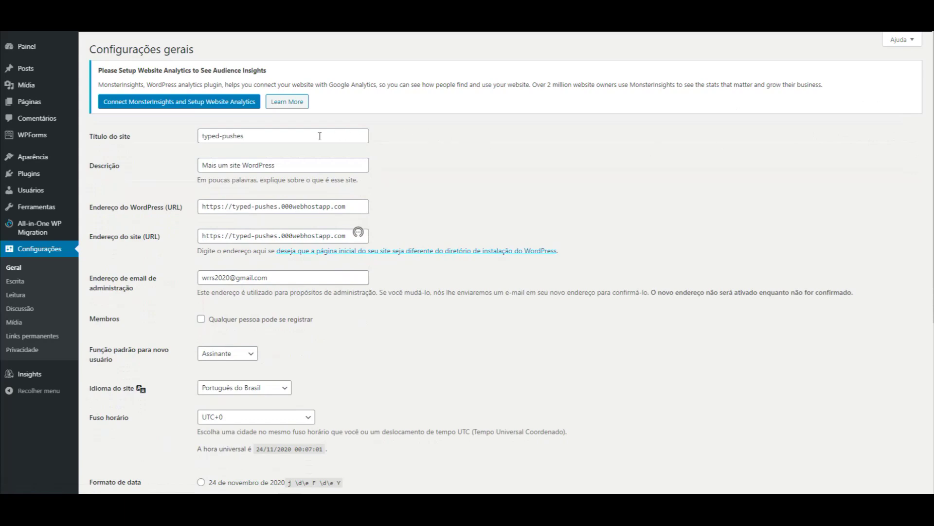
triple_click(303, 139)
text(Wordpress Fácil)
click(129, 245)
scroll(139, 297, down, 5)
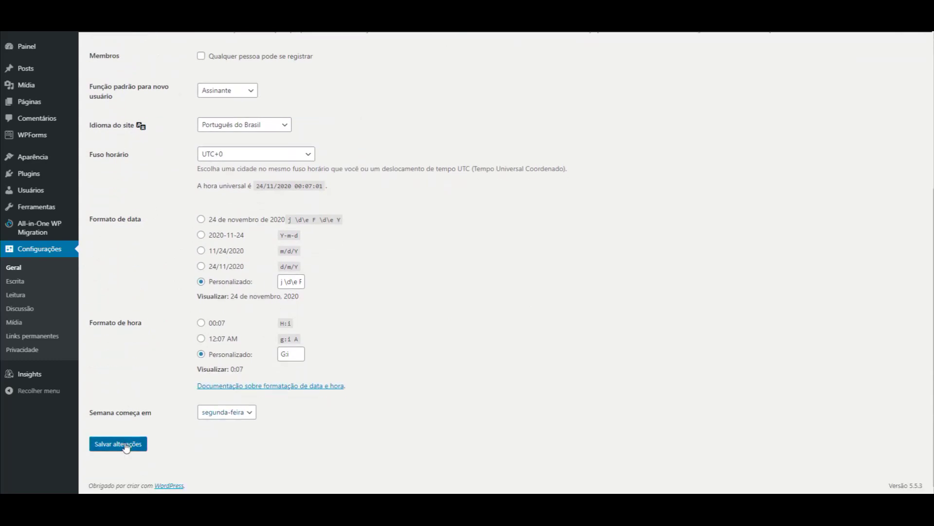
click(118, 444)
click(42, 157)
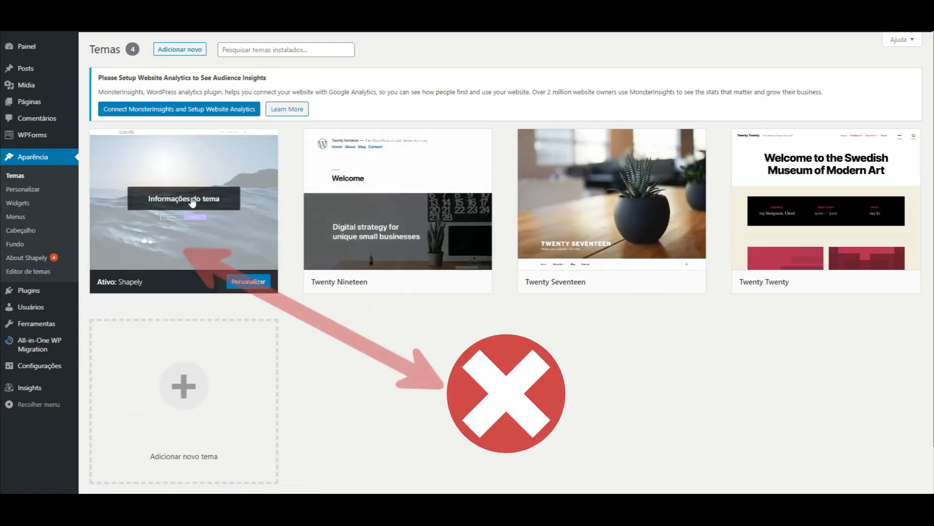
Find Astra in the theme directory, install it, and activate it.
click(254, 50)
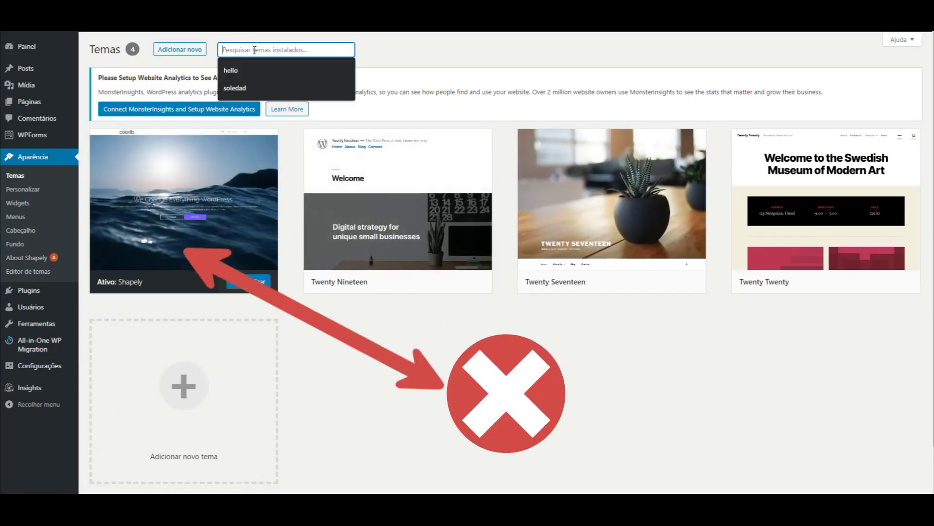
text(ast)
key(BackSpace)
key(BackSpace)
key(BackSpace)
key(BackSpace)
click(180, 50)
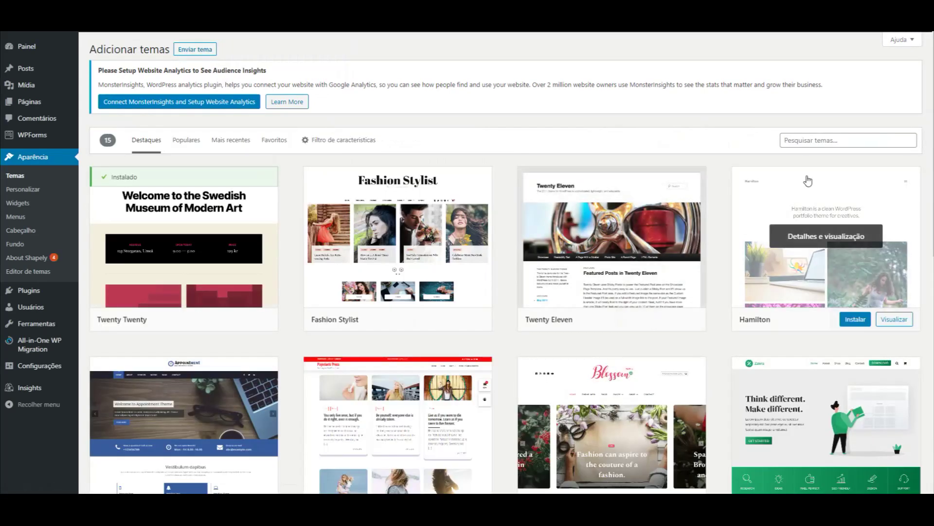
click(805, 141)
text(astra)
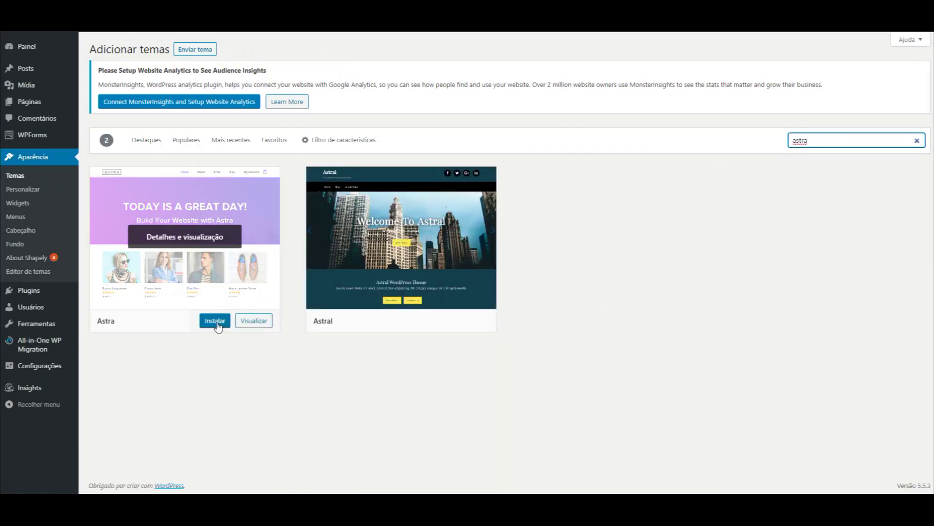
click(211, 325)
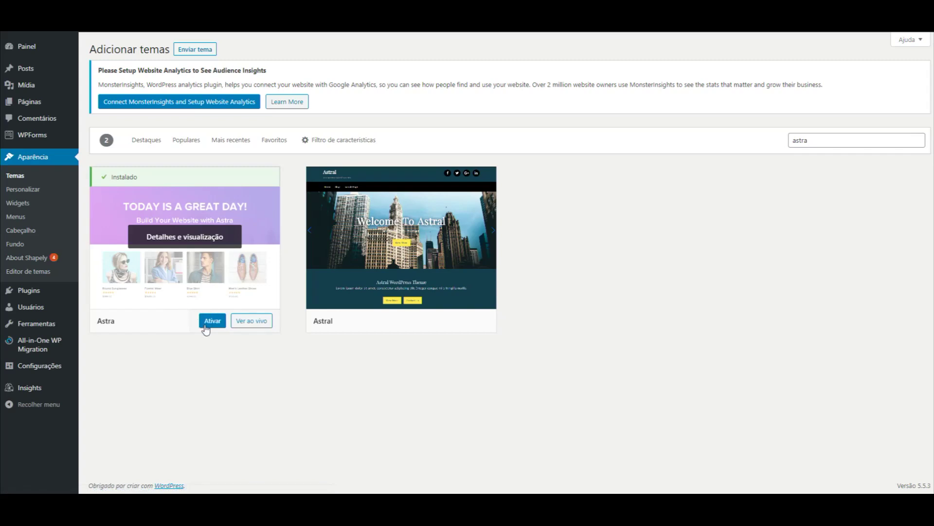
click(210, 326)
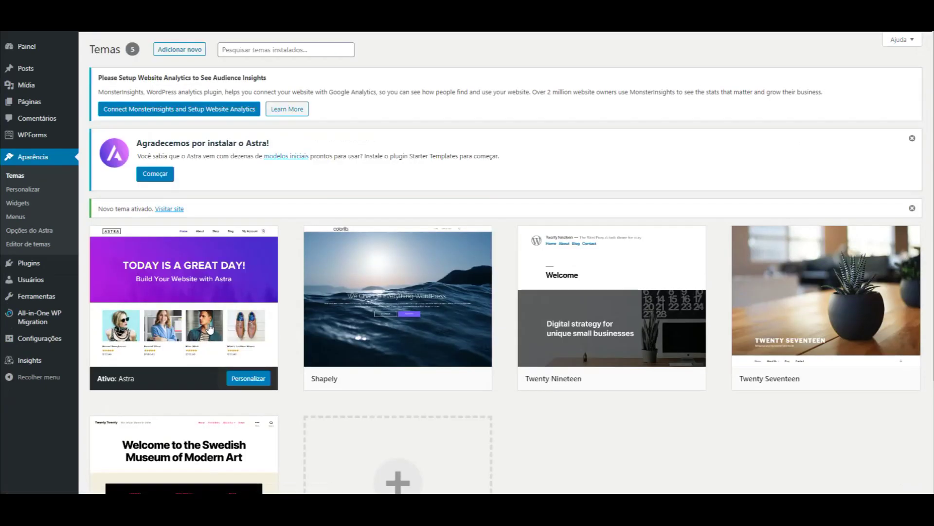
Install and activate Starter Templates using 'Começar' in the Astra welcome notice.
click(155, 176)
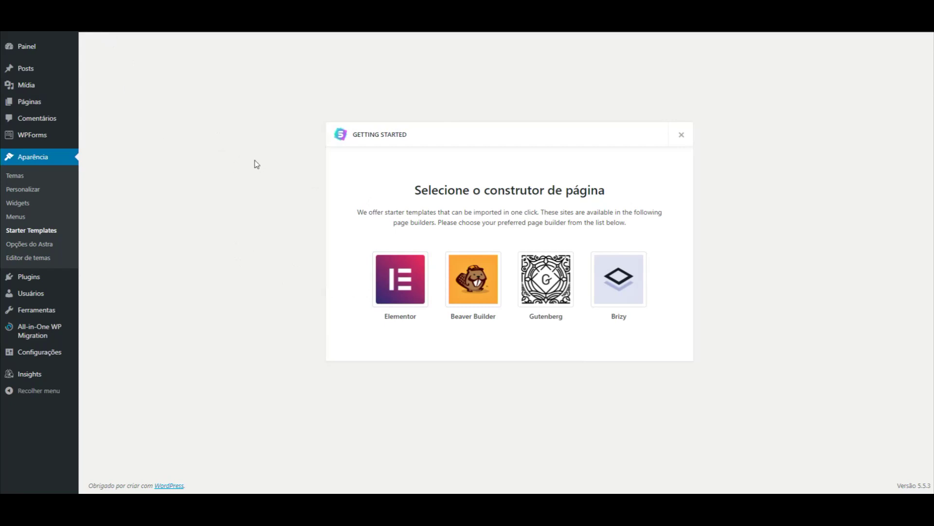
Choose Elementor as the page builder and filter the templates to Free only.
click(396, 284)
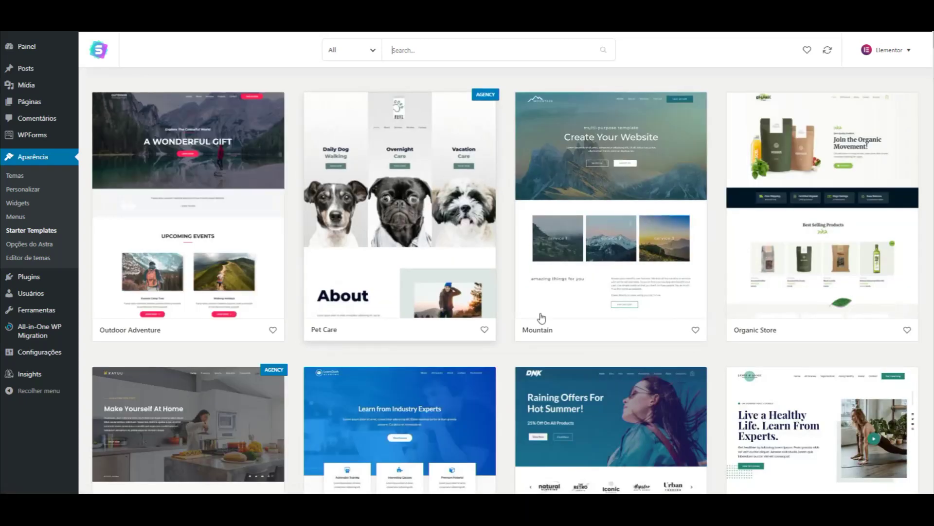
click(367, 48)
click(340, 48)
click(342, 51)
click(347, 164)
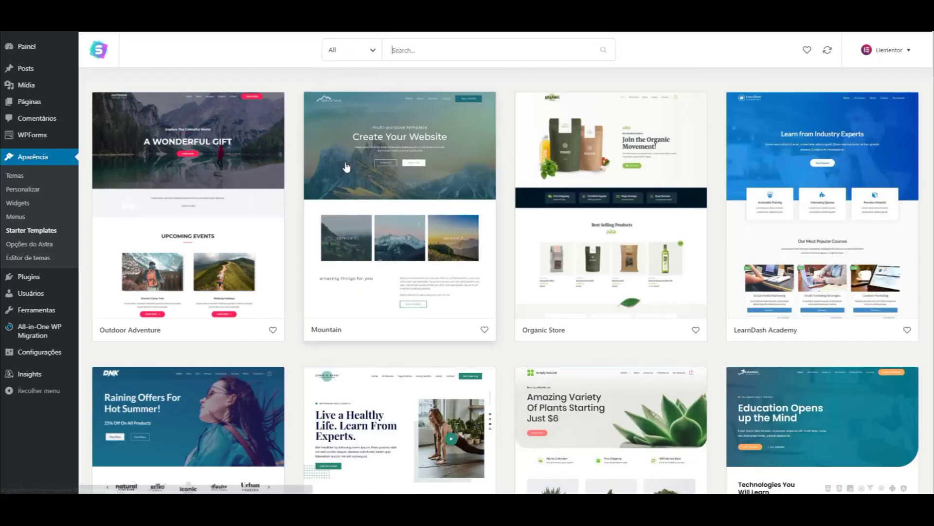
scroll(498, 182, down, 10)
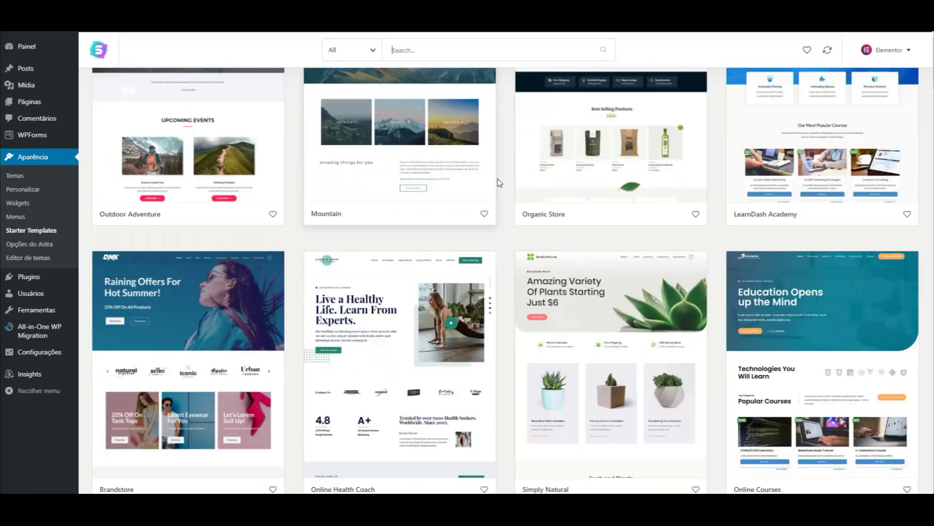
scroll(498, 182, up, 8)
scroll(497, 183, up, 4)
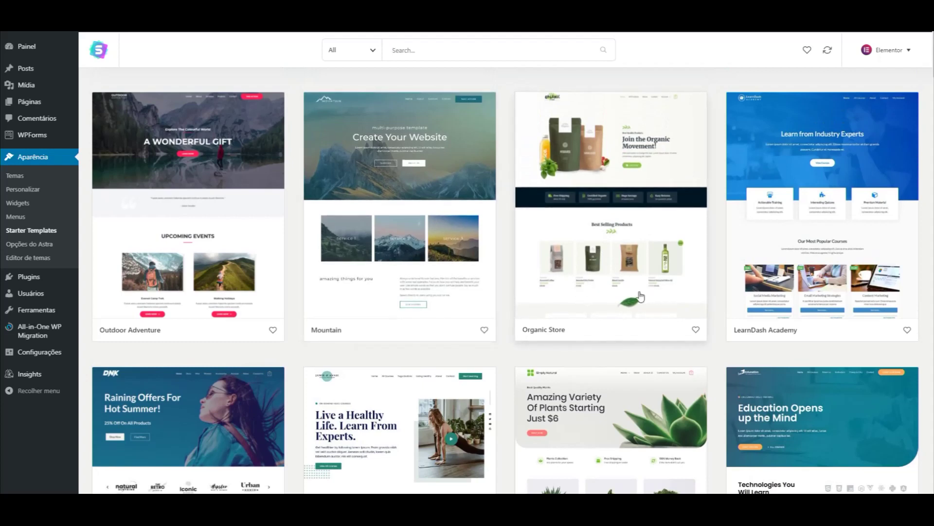
Open the Organic Store template and preview its About, Contact and Home pages.
click(581, 183)
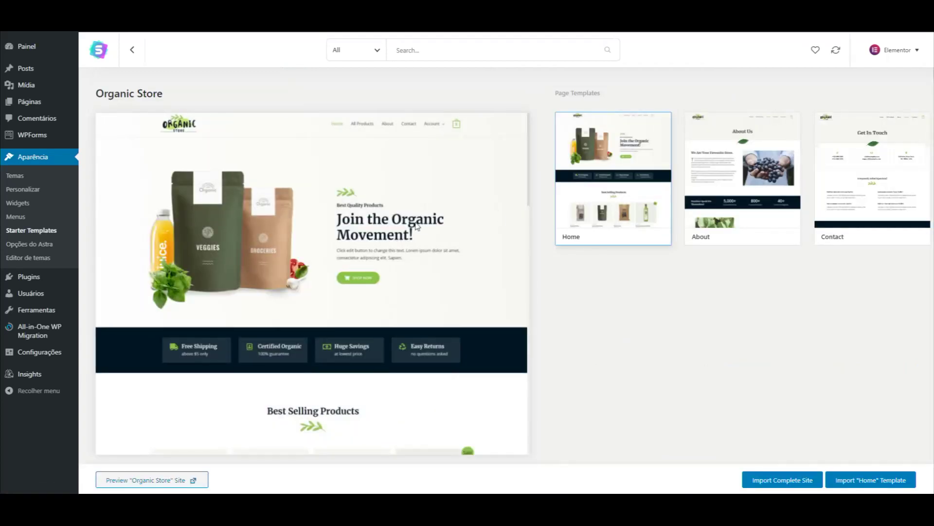
click(757, 180)
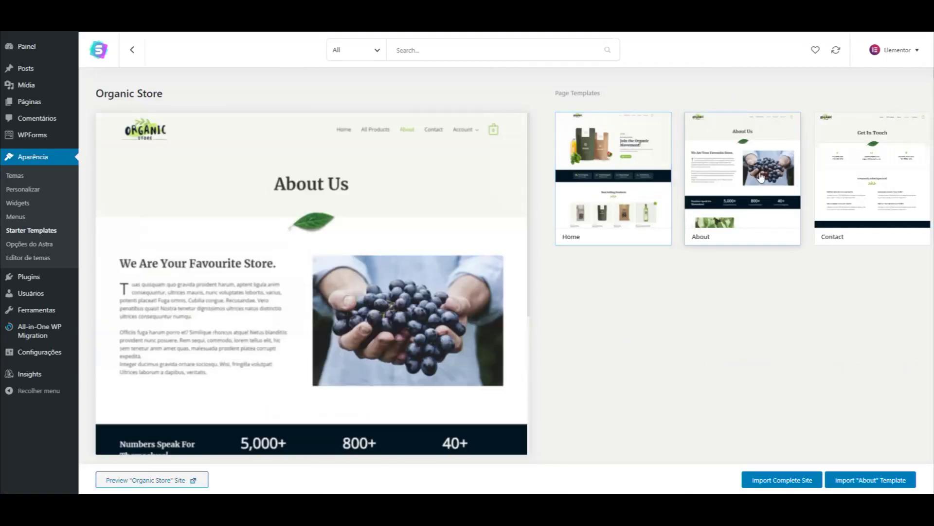
click(846, 182)
click(618, 179)
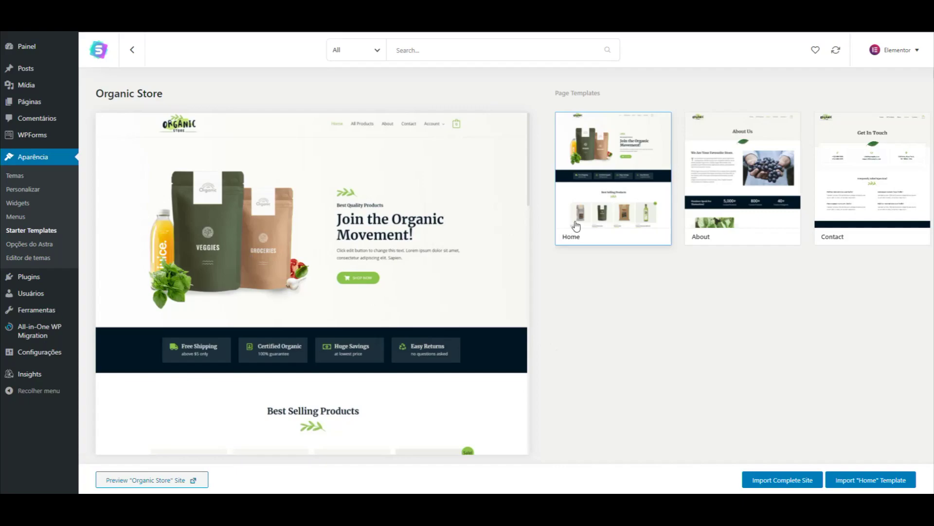
Return to the template grid and browse through the free starter templates.
click(132, 50)
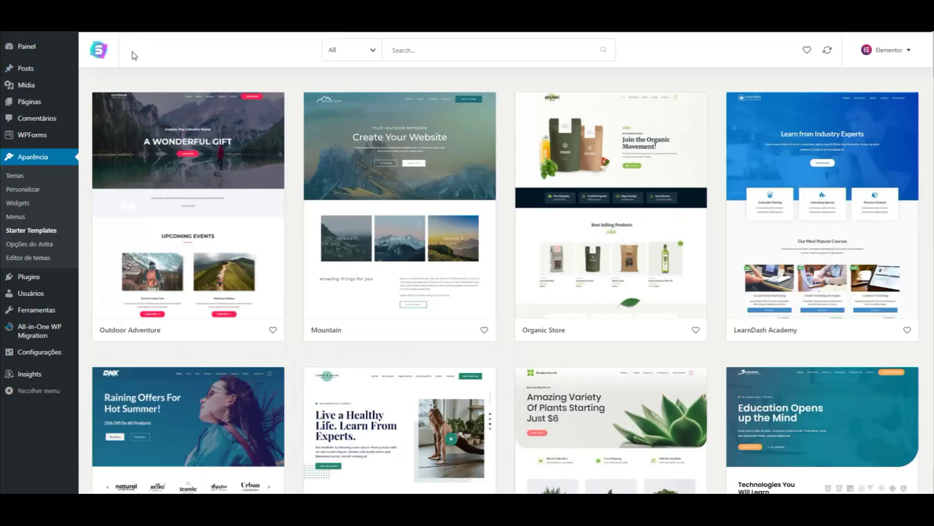
scroll(273, 297, down, 15)
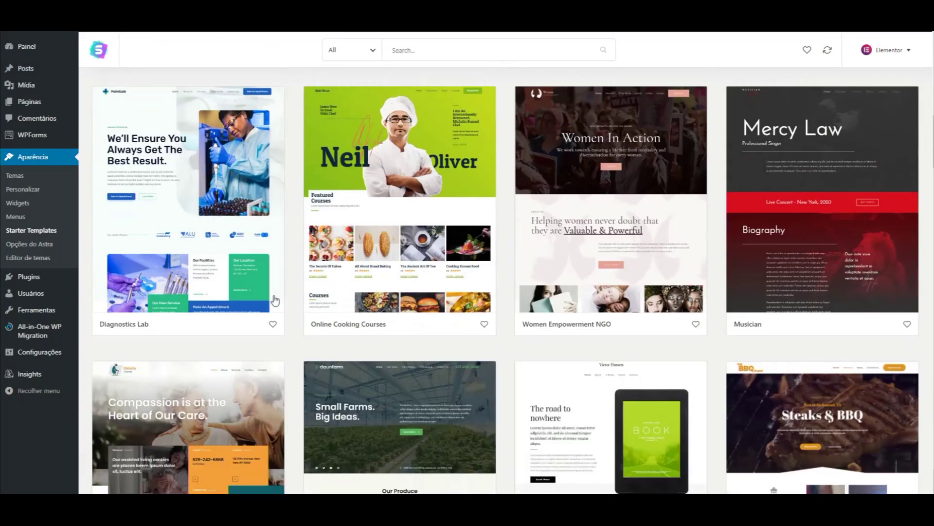
scroll(365, 200, down, 5)
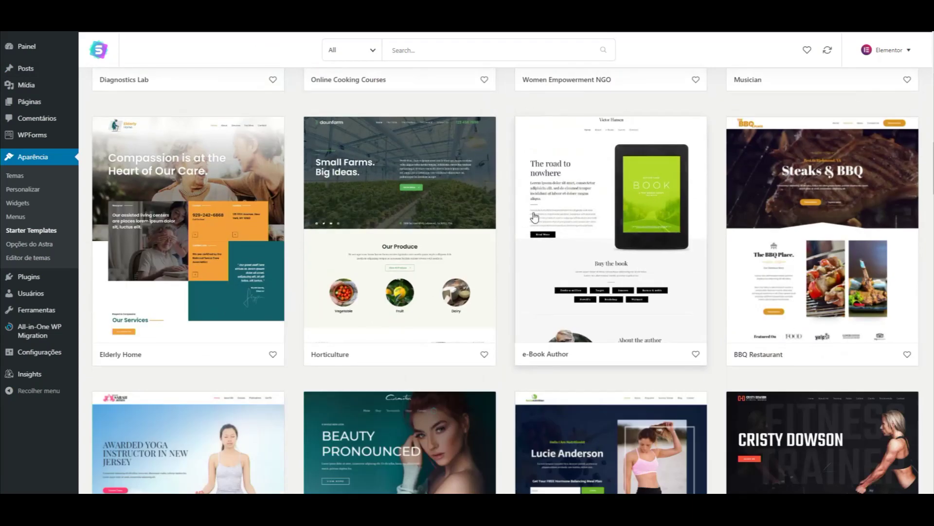
scroll(577, 214, down, 2)
scroll(496, 214, up, 1)
scroll(496, 214, up, 1)
scroll(350, 271, down, 4)
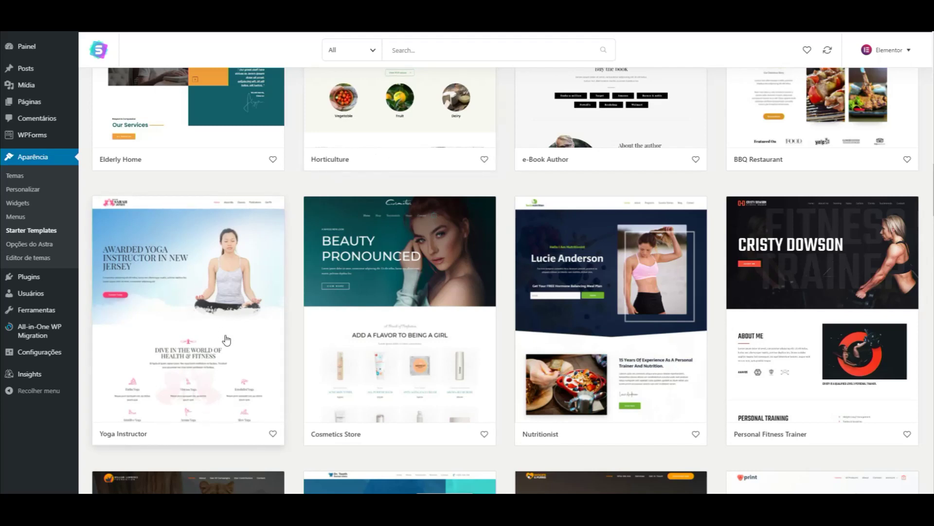
scroll(222, 331, down, 1)
scroll(222, 331, down, 2)
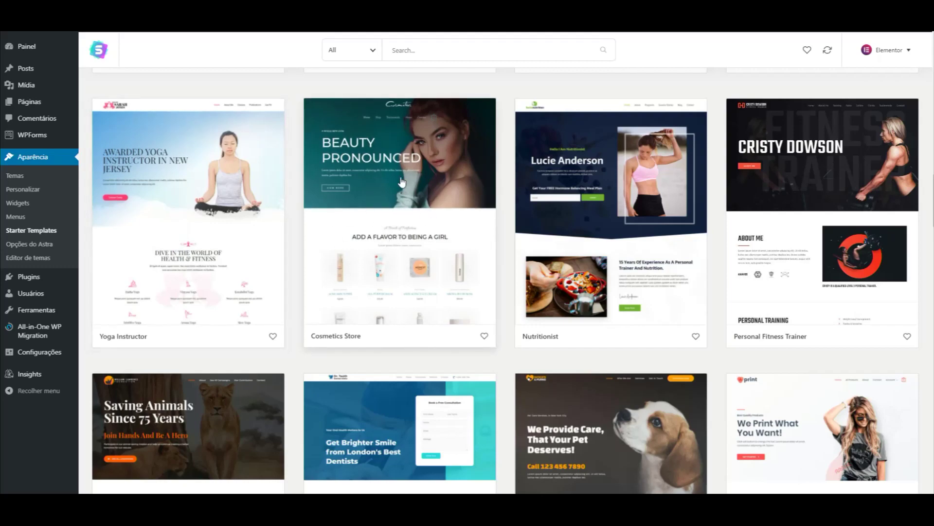
scroll(496, 191, up, 10)
scroll(497, 191, up, 10)
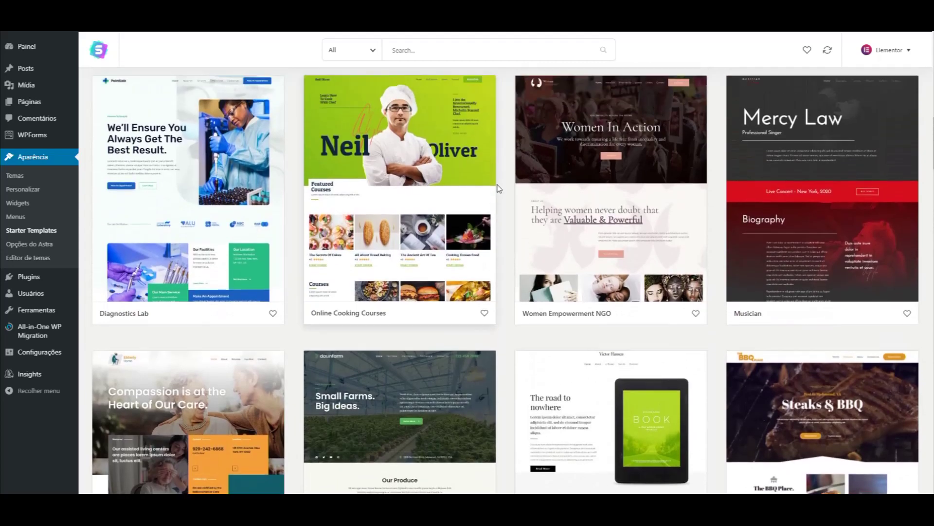
scroll(563, 177, up, 6)
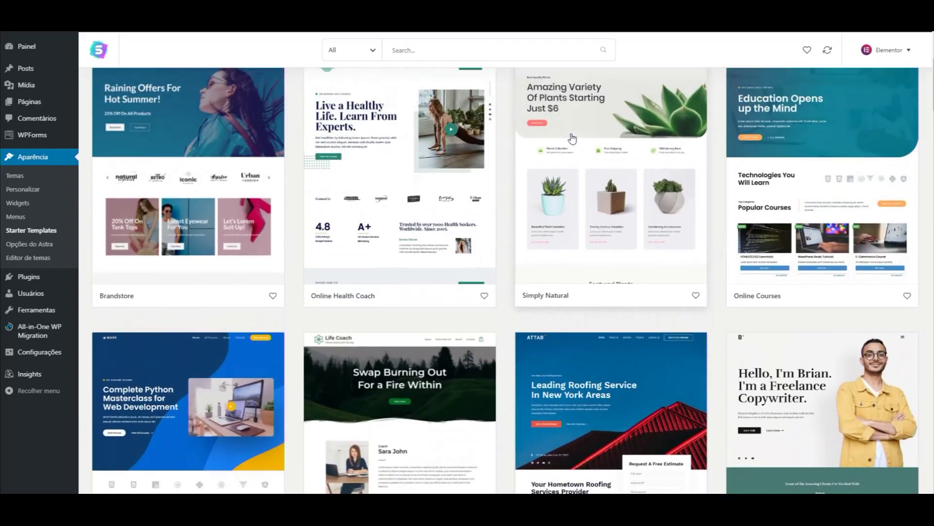
scroll(400, 230, down, 20)
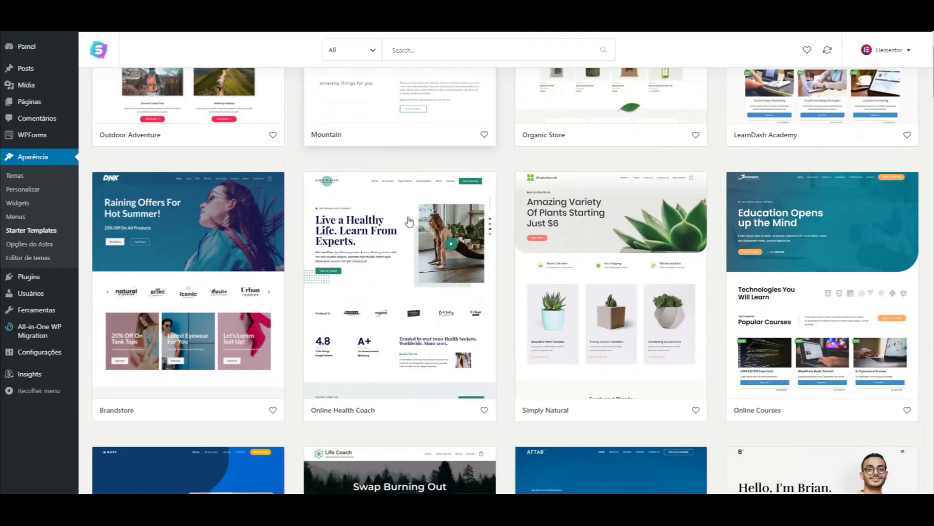
scroll(409, 221, down, 3)
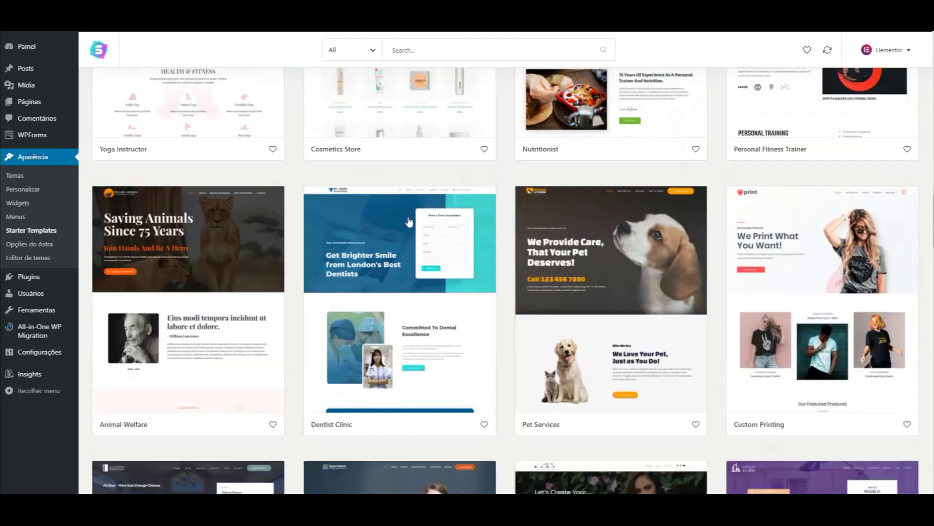
scroll(394, 234, up, 5)
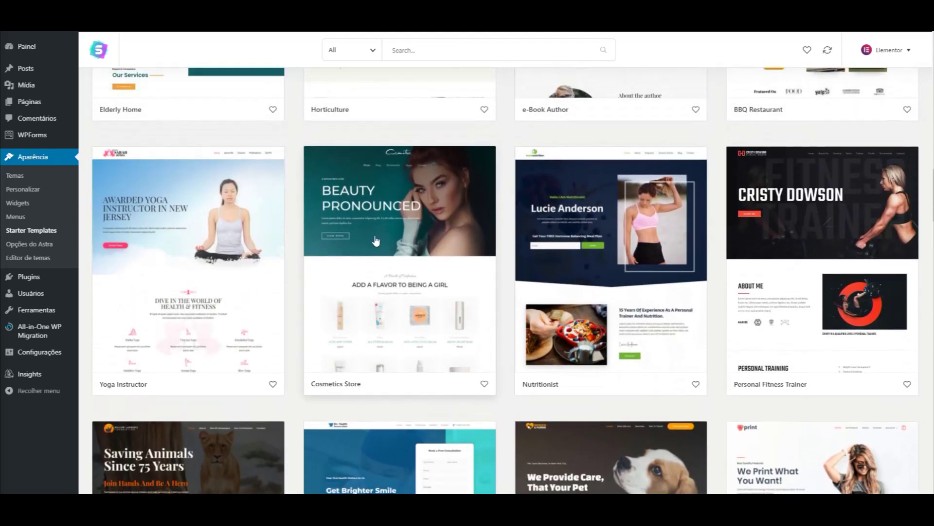
scroll(384, 267, down, 1)
scroll(382, 266, down, 5)
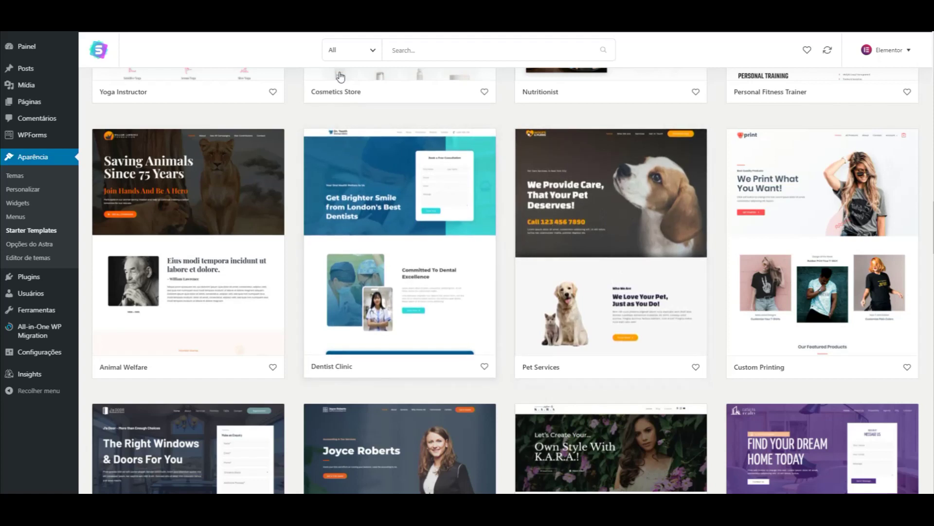
Check the template category and price filter options.
click(349, 50)
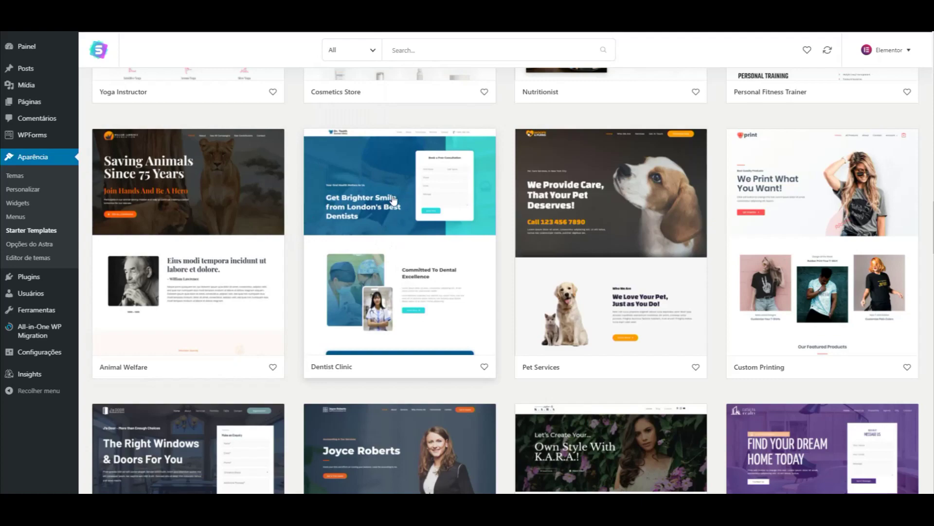
scroll(315, 273, down, 4)
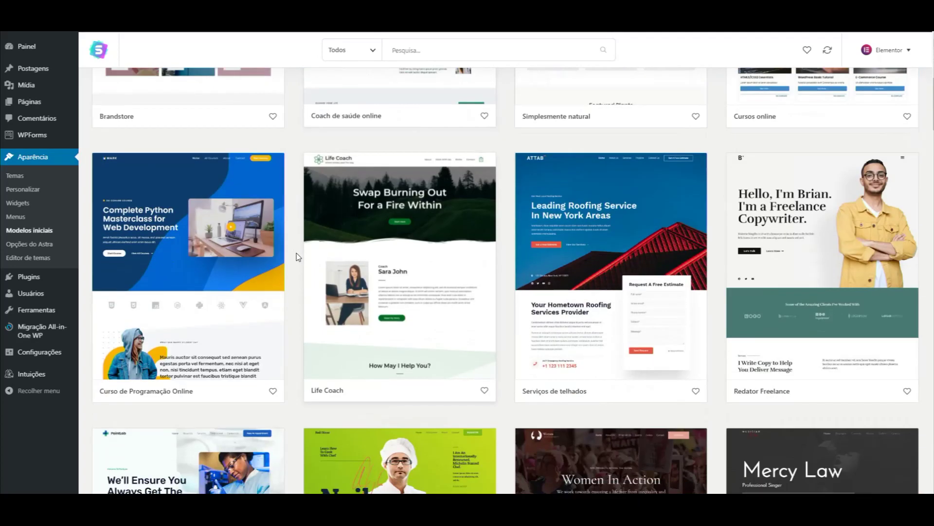
scroll(302, 255, down, 10)
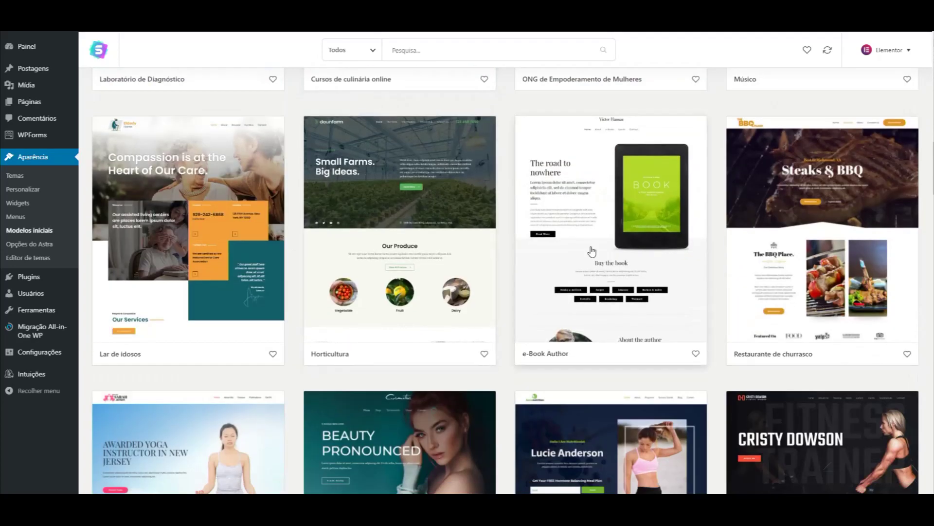
Import the full e-Book Author site with all options kept, then view it.
click(594, 242)
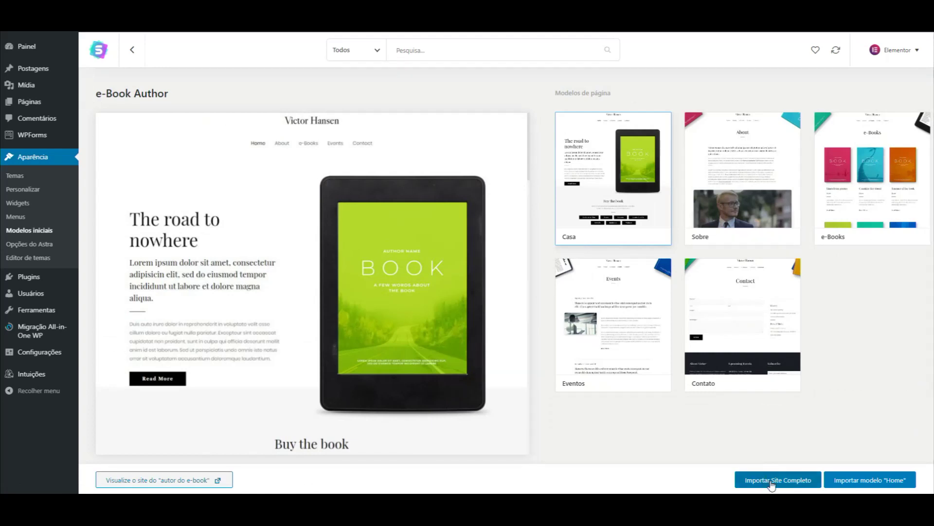
click(769, 480)
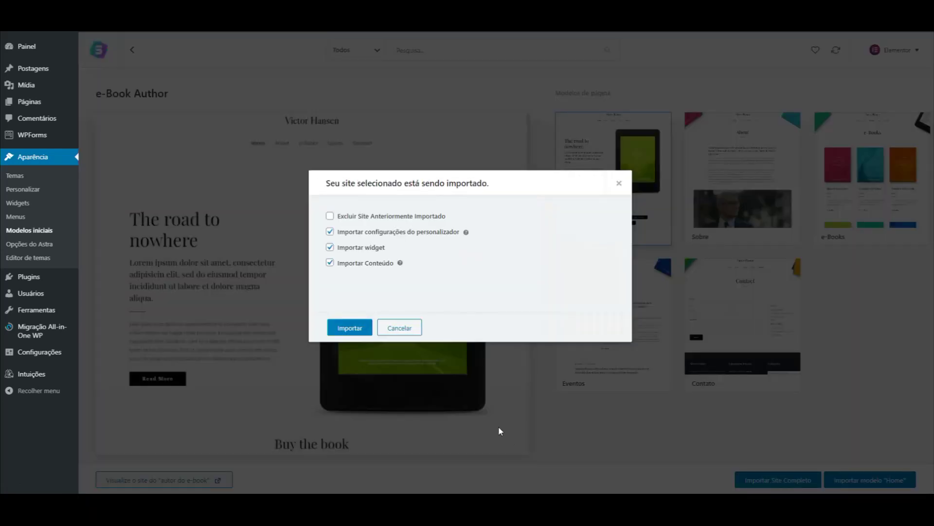
click(361, 324)
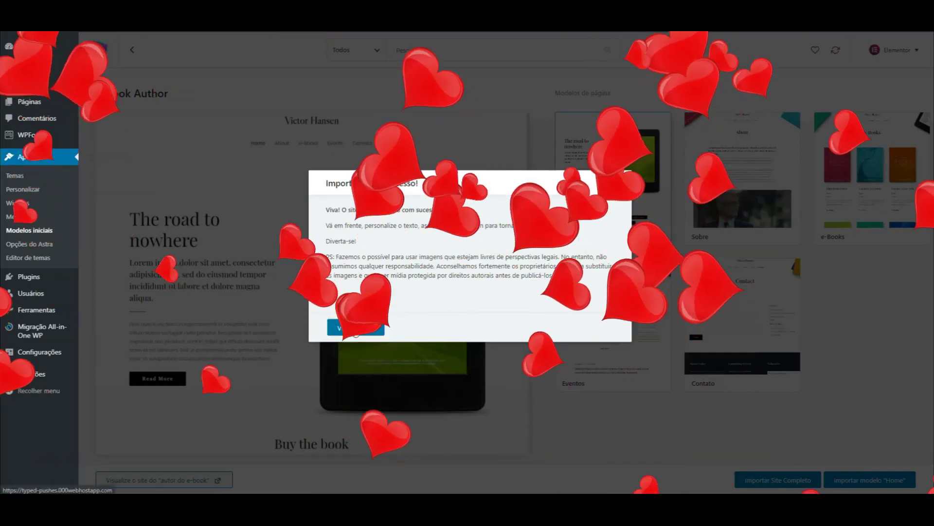
click(348, 329)
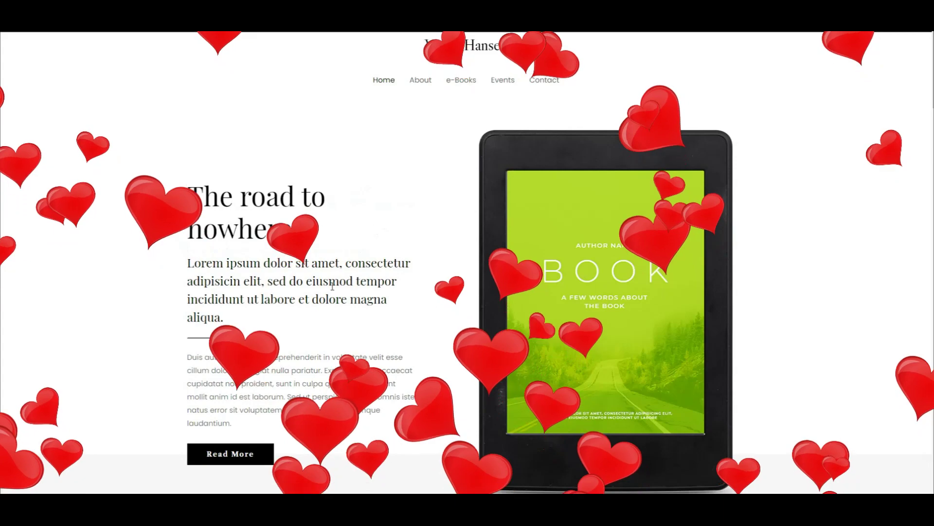
scroll(372, 259, down, 20)
scroll(336, 285, down, 15)
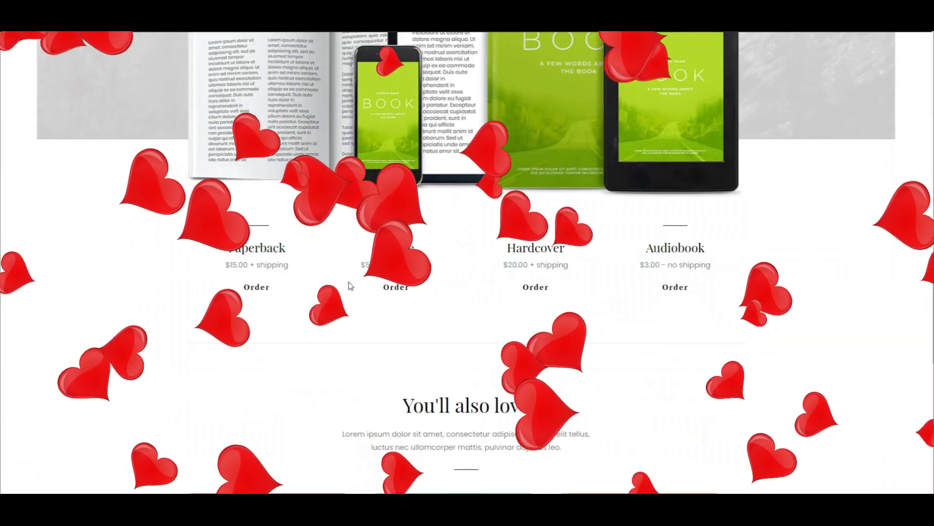
scroll(336, 284, up, 10)
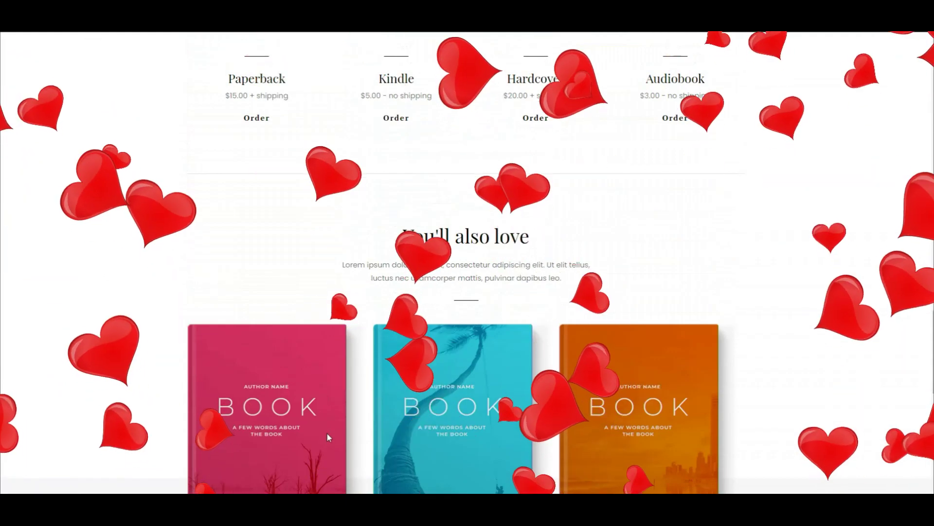
scroll(271, 294, down, 5)
scroll(307, 247, down, 1)
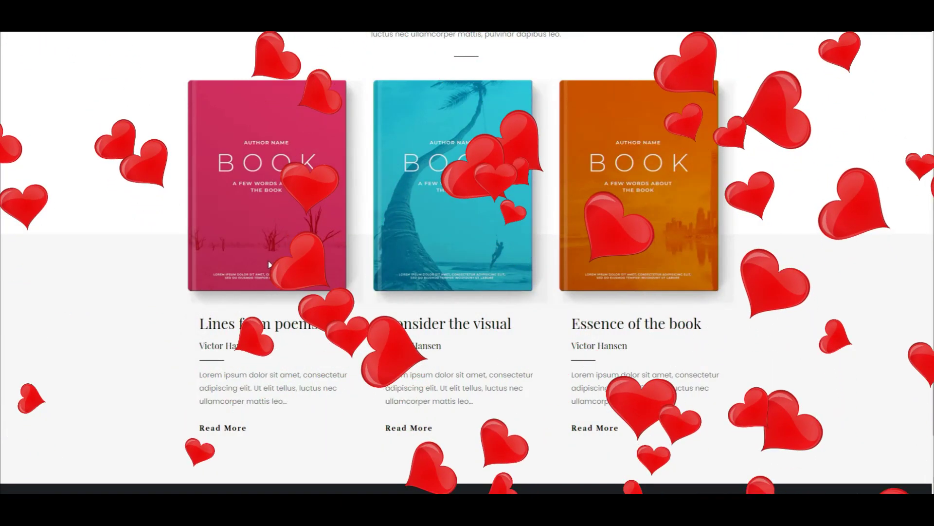
scroll(593, 232, up, 5)
scroll(593, 233, up, 4)
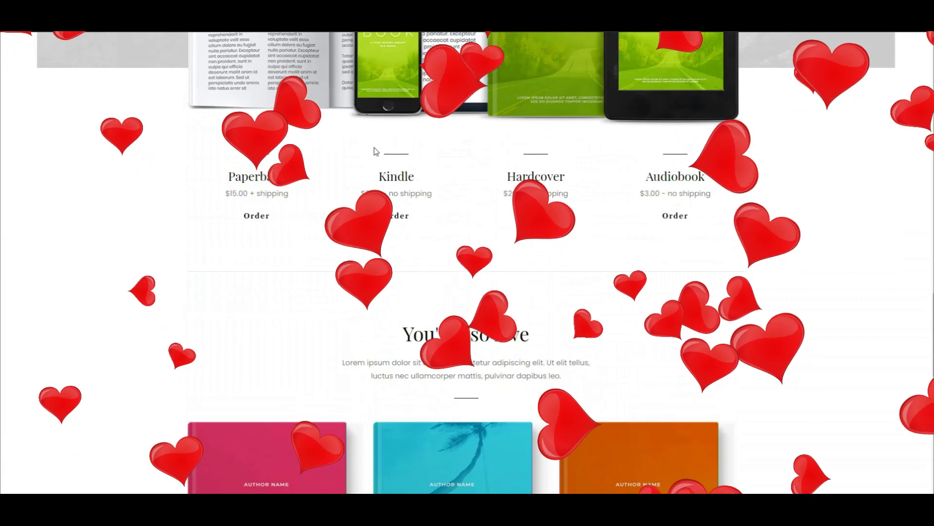
scroll(405, 194, up, 5)
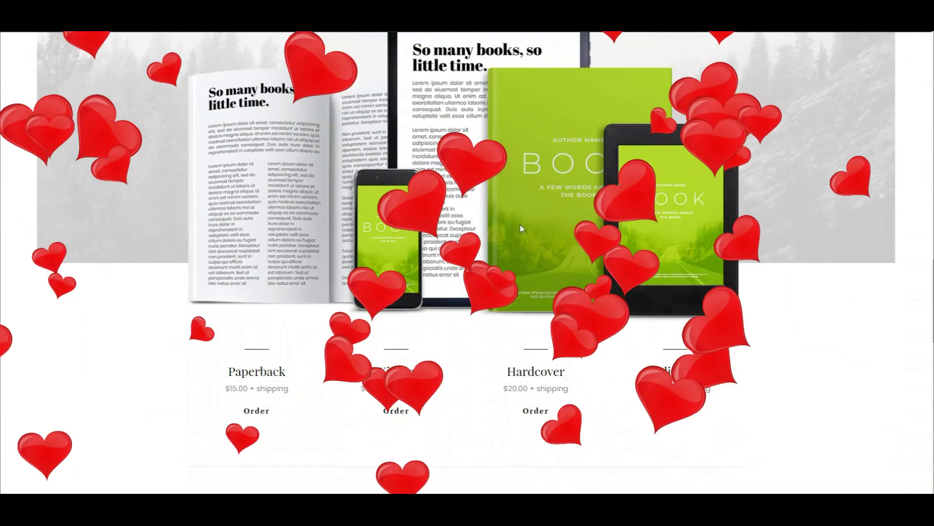
scroll(521, 228, up, 4)
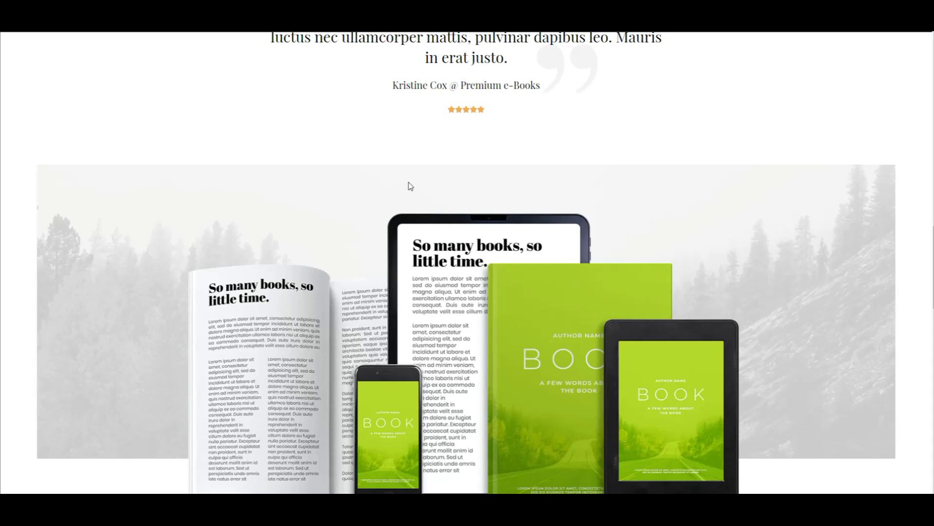
scroll(410, 185, up, 15)
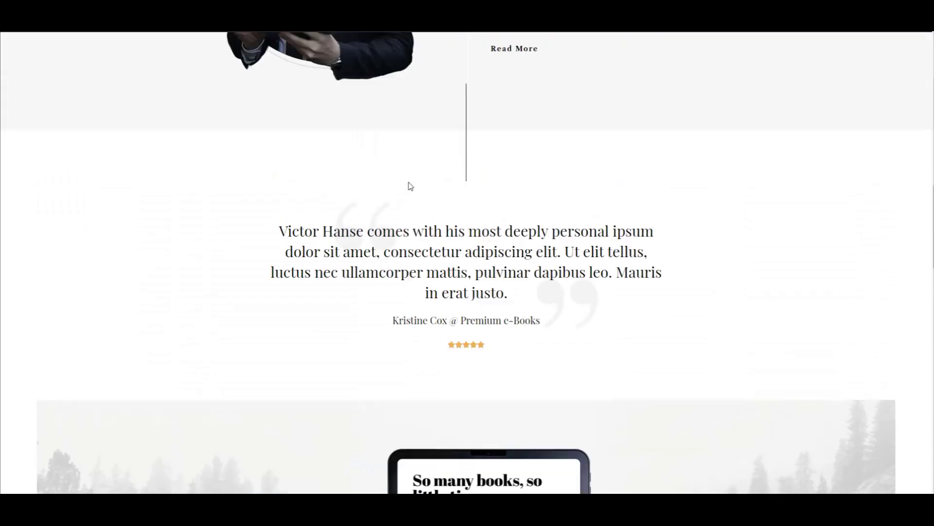
scroll(352, 180, up, 4)
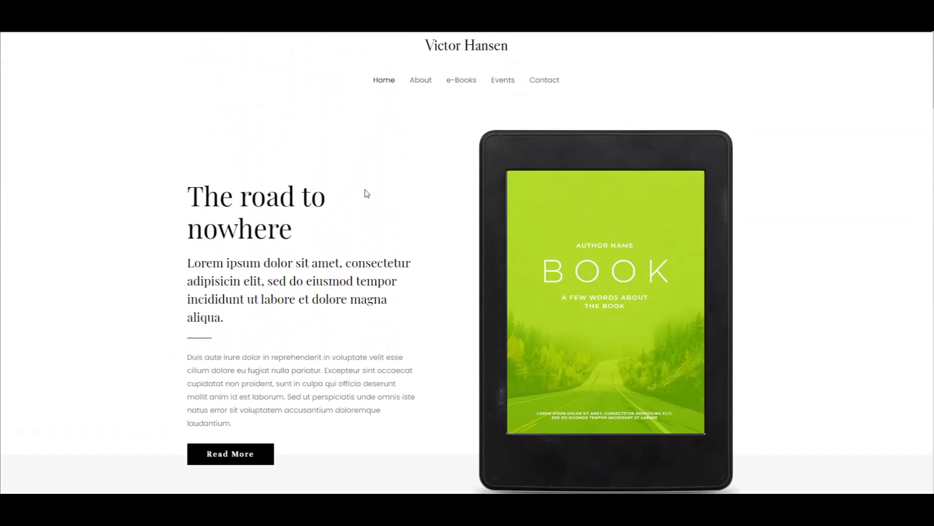
scroll(423, 251, down, 20)
scroll(414, 252, down, 6)
scroll(414, 252, up, 9)
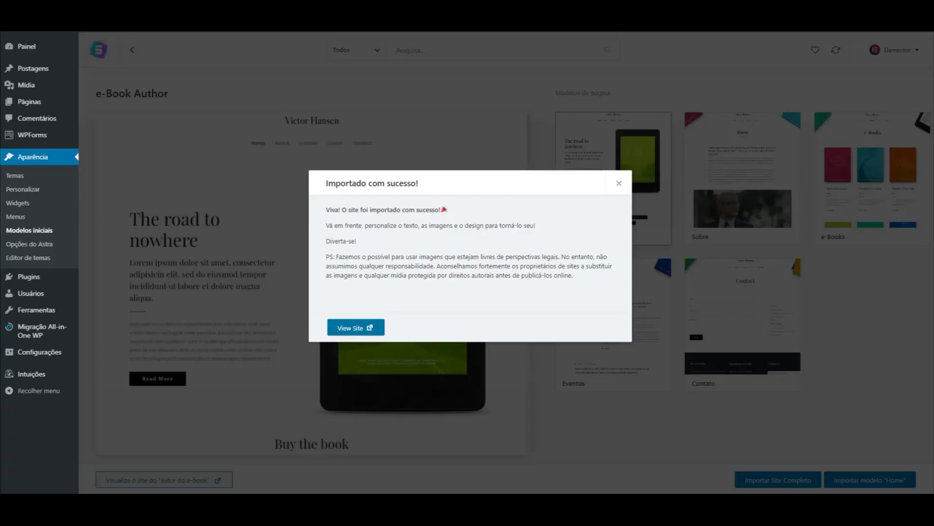
Dismiss the import success notice and open the Montanha template from the starter gallery.
click(617, 184)
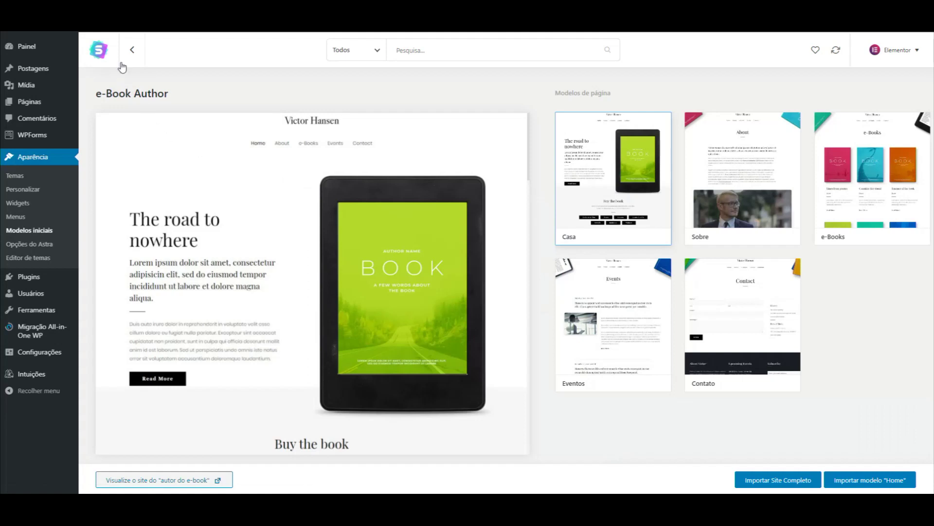
click(133, 53)
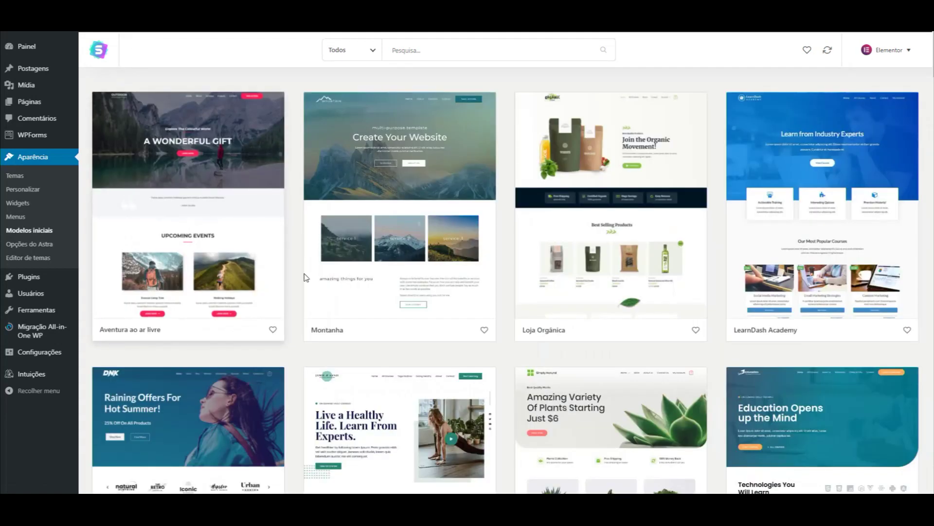
click(335, 266)
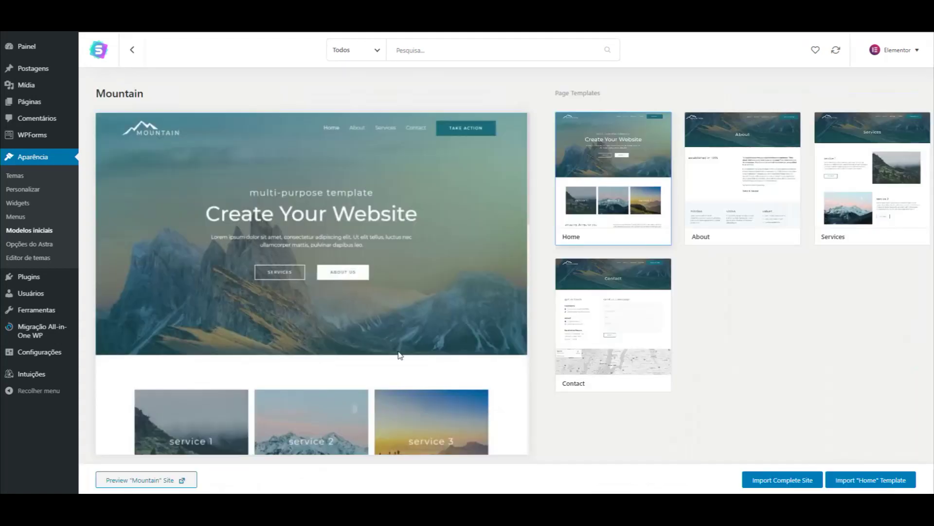
Import the complete Mountain site, deleting the previously imported e-Book Author site.
click(765, 481)
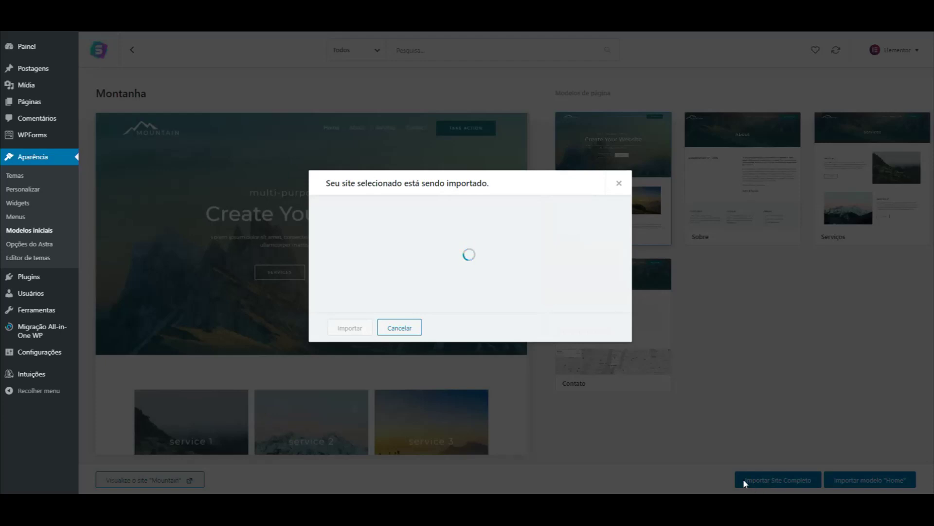
click(330, 216)
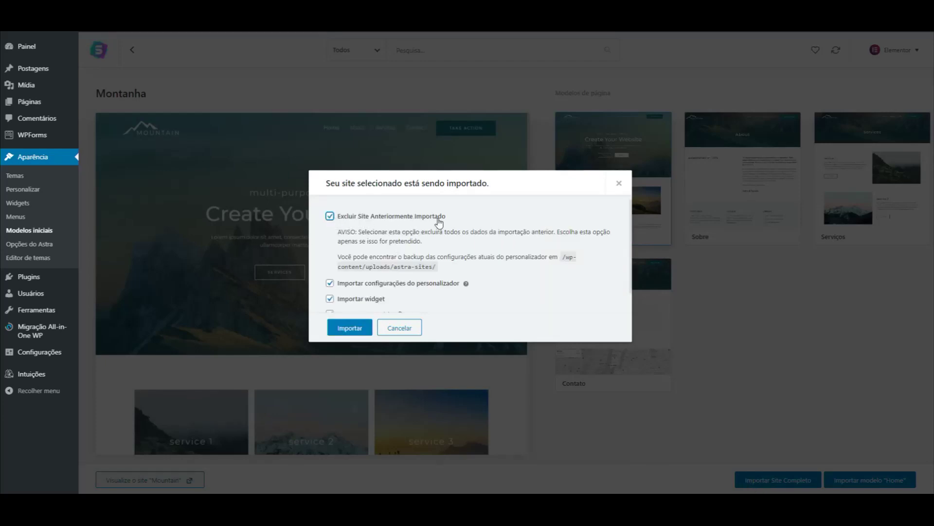
click(347, 334)
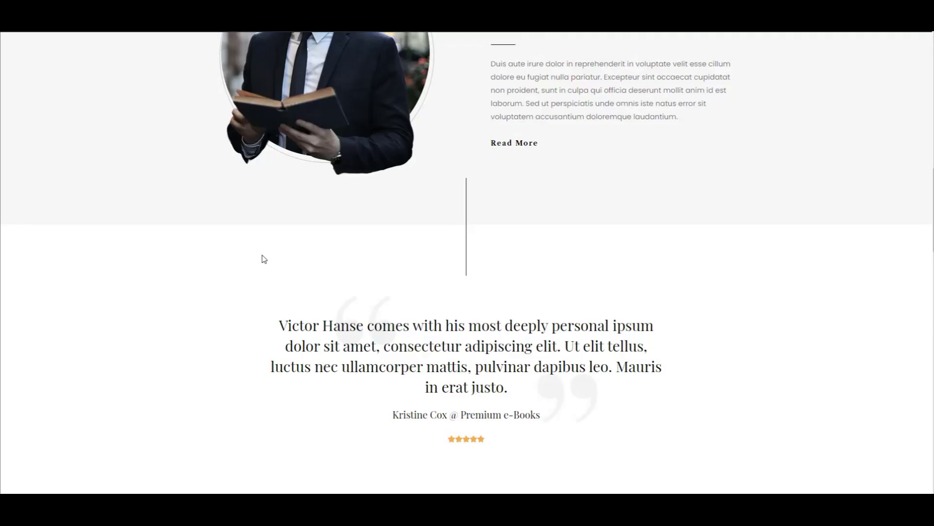
Scroll the Mountain homepage from the 'Create Your Website' hero to the footer and back.
scroll(263, 259, up, 10)
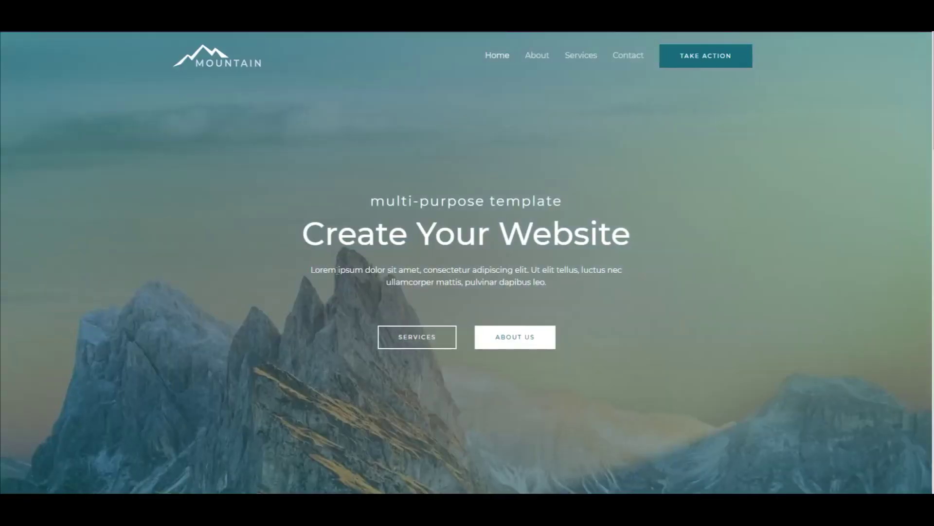
scroll(286, 304, down, 20)
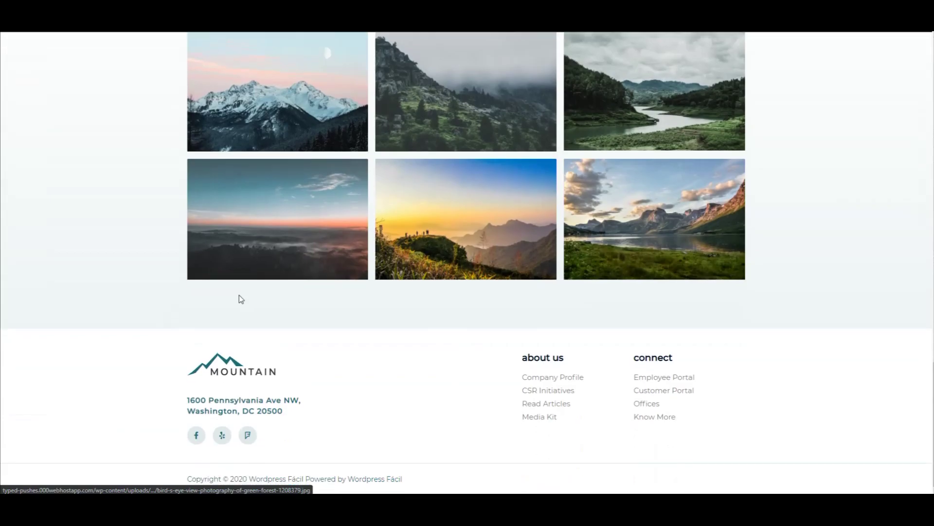
scroll(232, 302, up, 20)
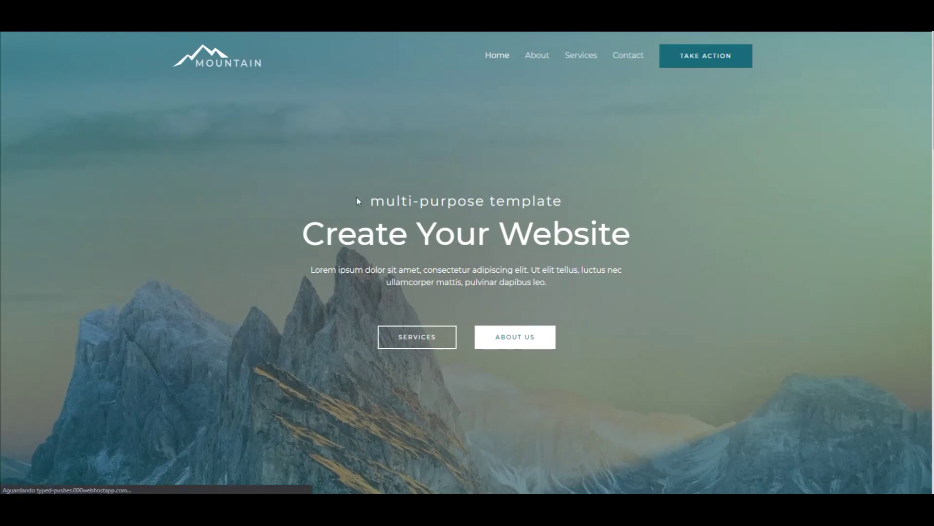
scroll(354, 197, down, 3)
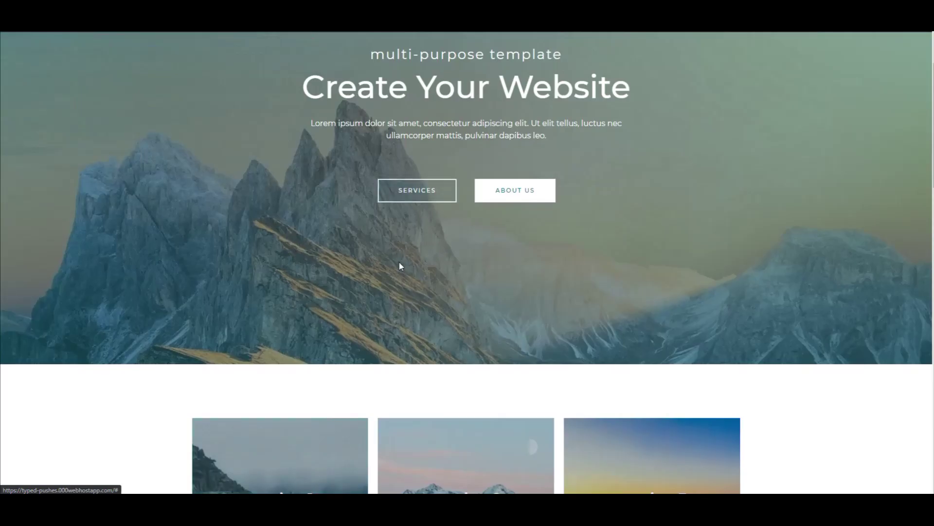
scroll(400, 236, down, 7)
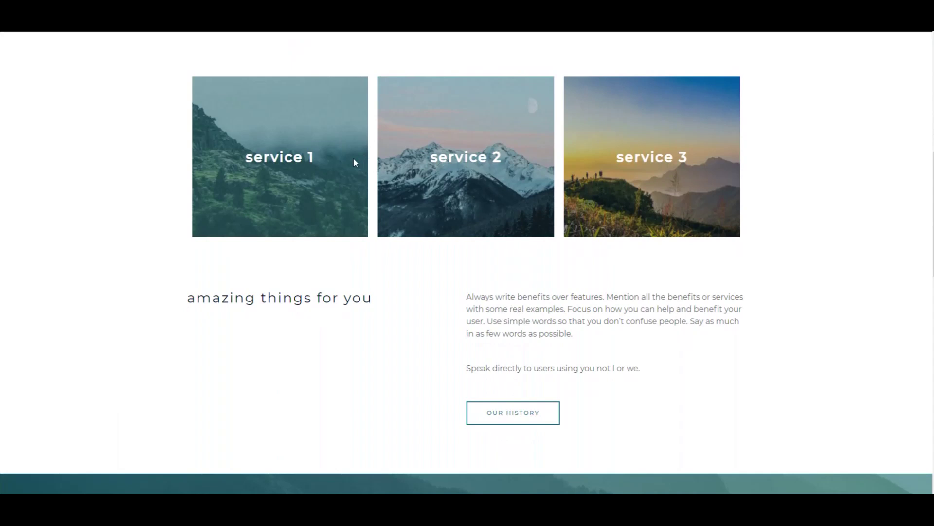
scroll(369, 240, up, 10)
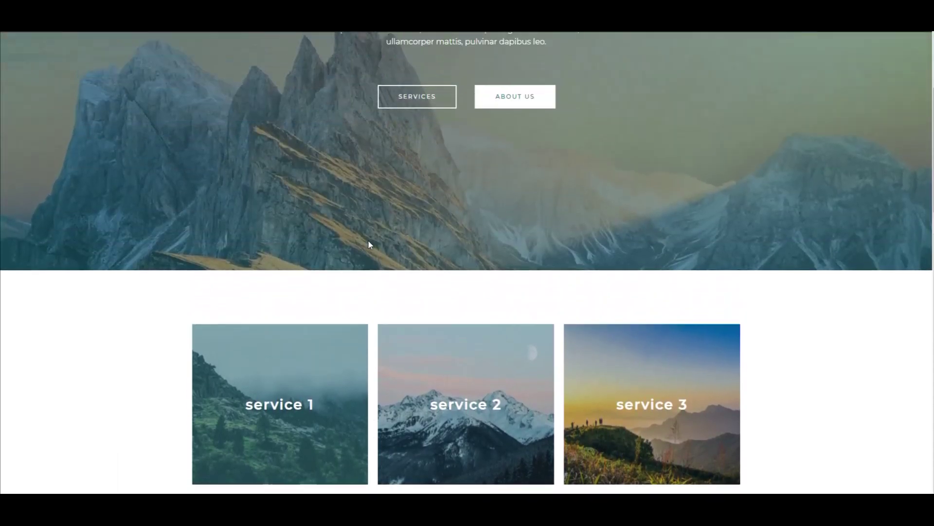